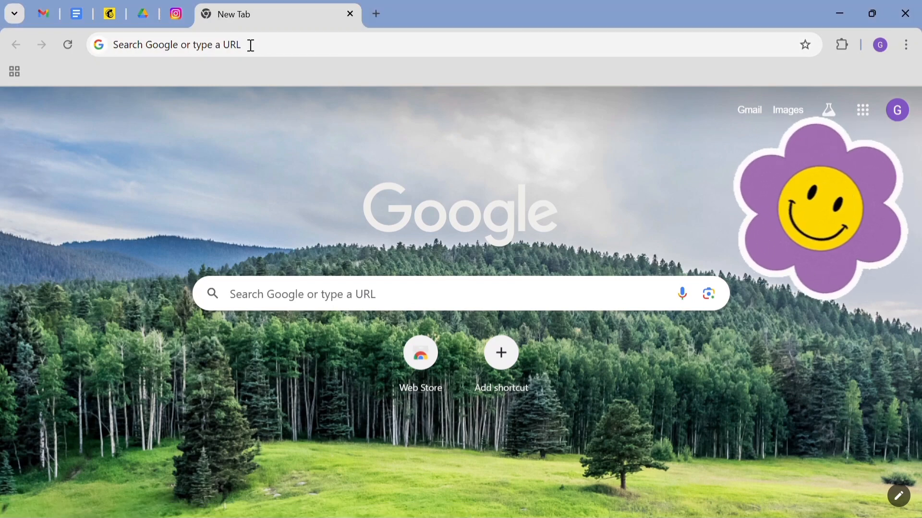
Step: Search the web for "Google forms" and open the Google Forms sign-in result
left_click(198, 45)
type("goo")
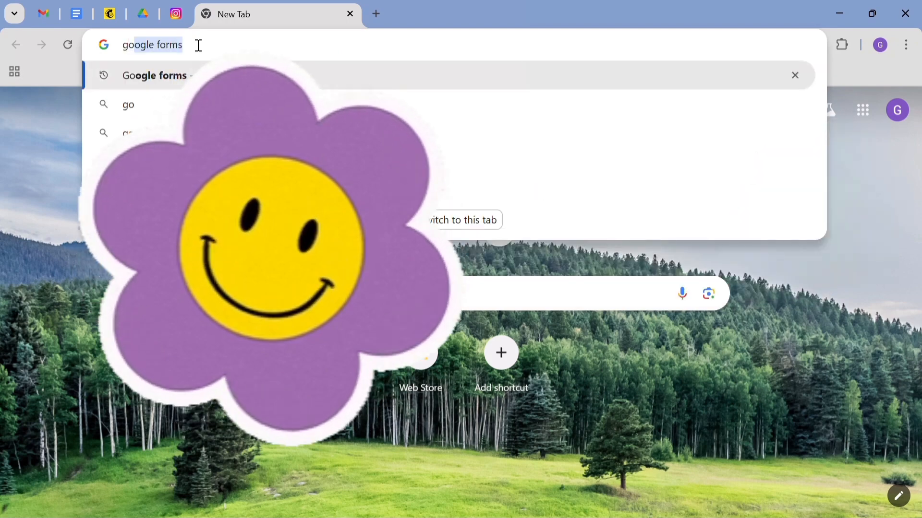
type("g")
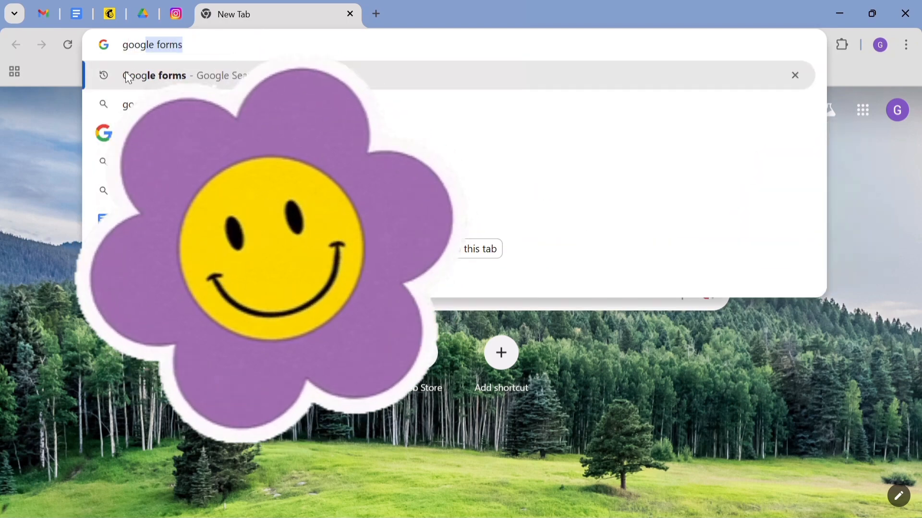
left_click(188, 77)
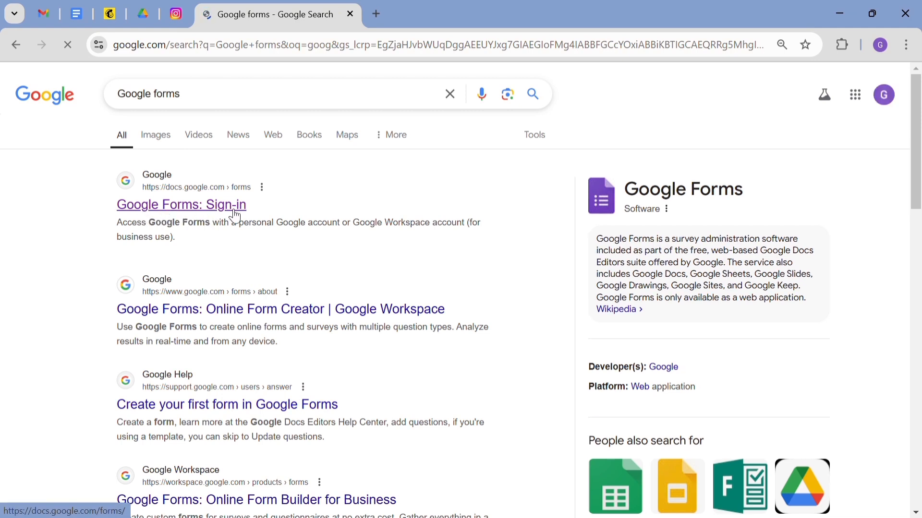
left_click(190, 214)
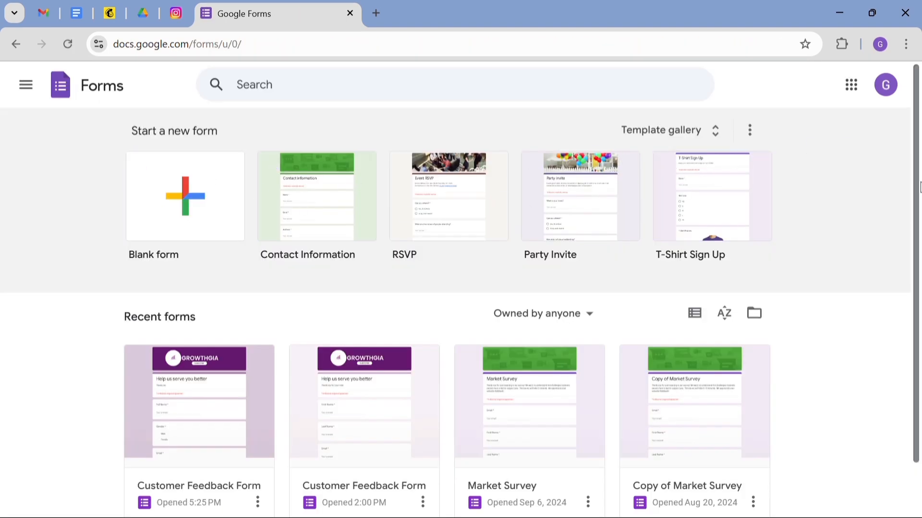
Step: Create a new form from the Contact Information template
scroll(916, 165, "down", 1)
scroll(912, 226, "up", 1)
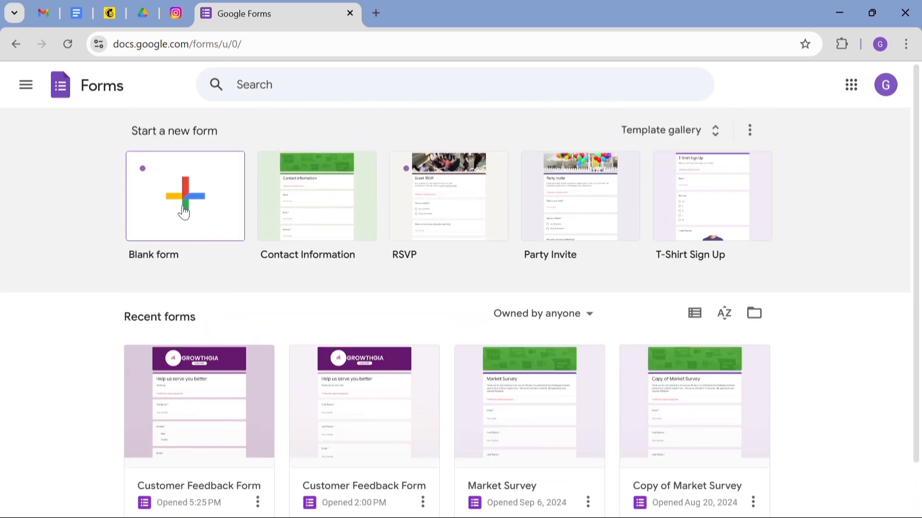
left_click(348, 209)
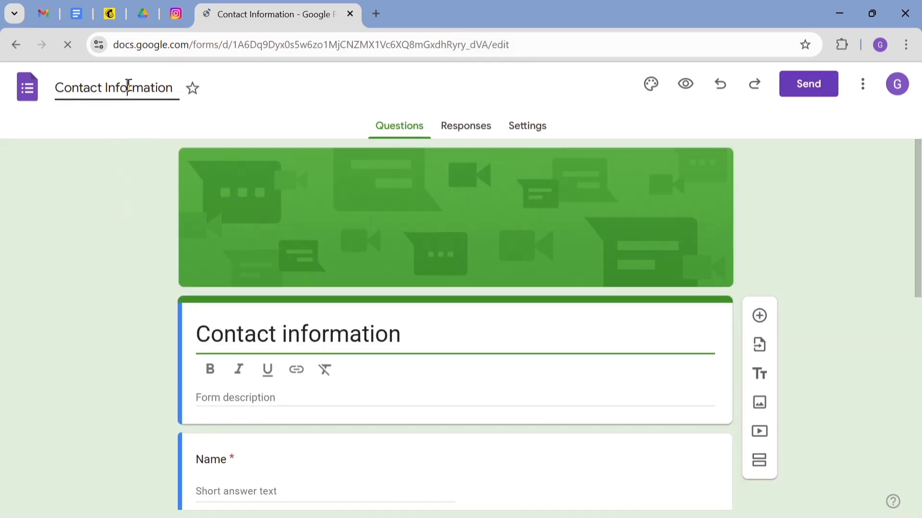
Step: Rename the form file as Customer Feedback Form
double_click(122, 88)
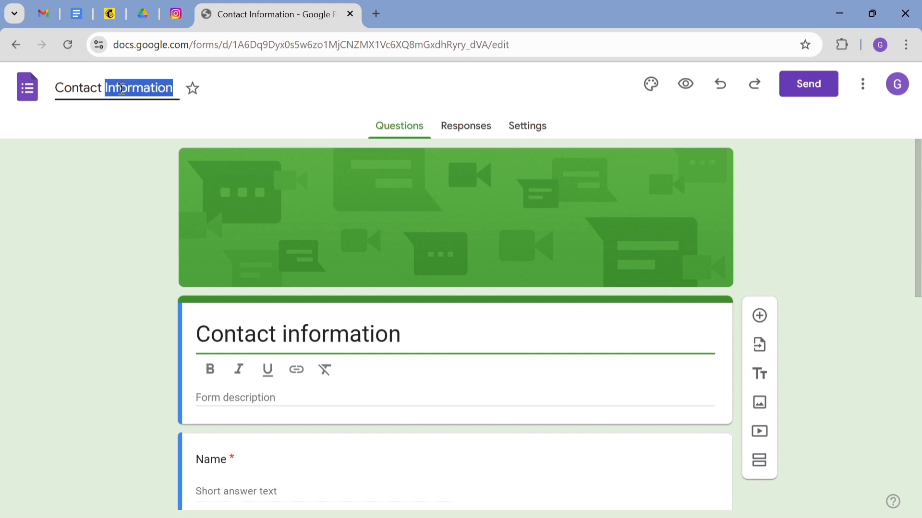
key("ctrl+a")
type("C")
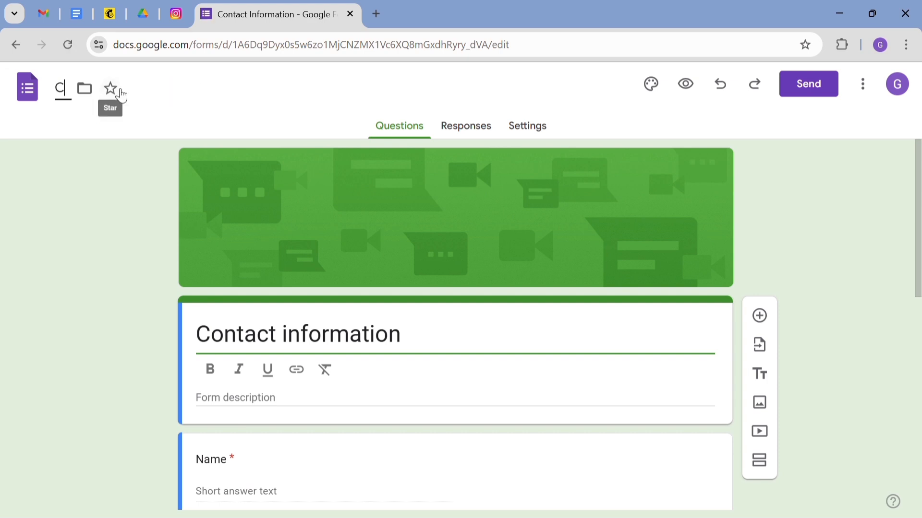
type("ustome")
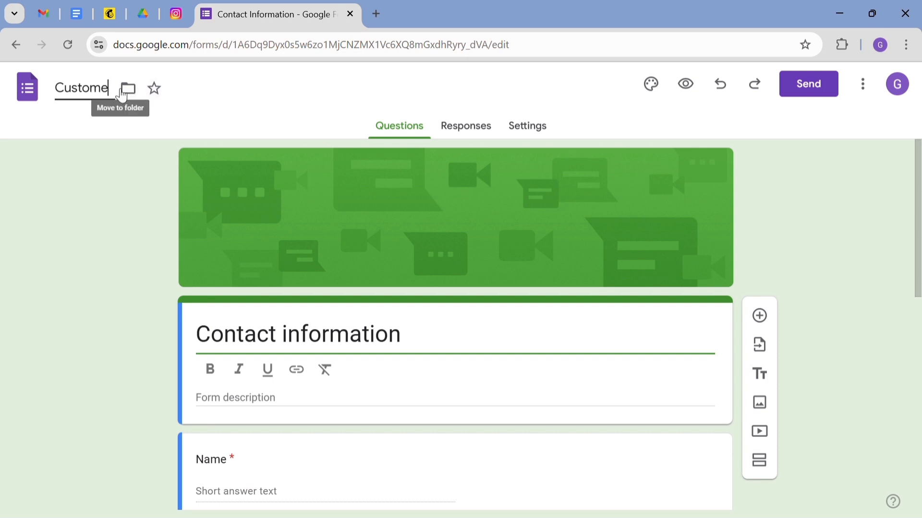
type("r Feedbac")
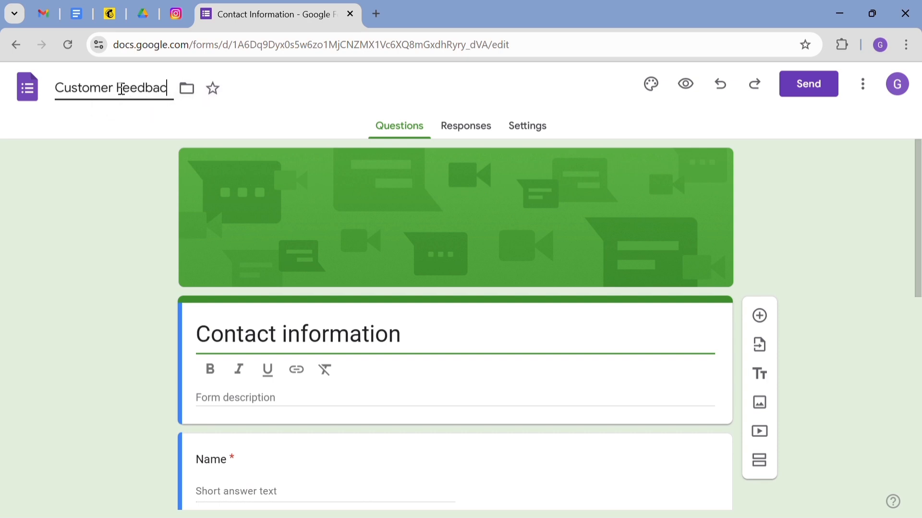
type("k Form")
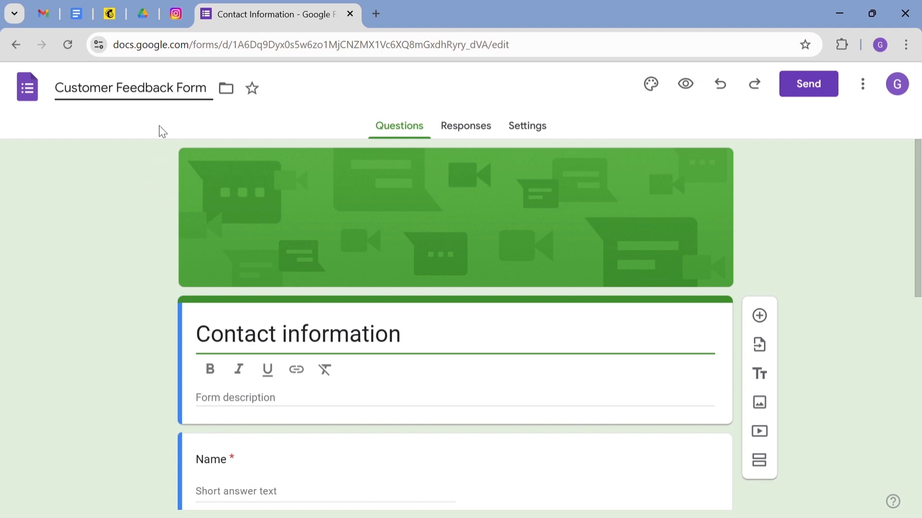
Step: Change the form's heading to "Help us to serve you better" and enter "Thank you" as its description
left_click(331, 335)
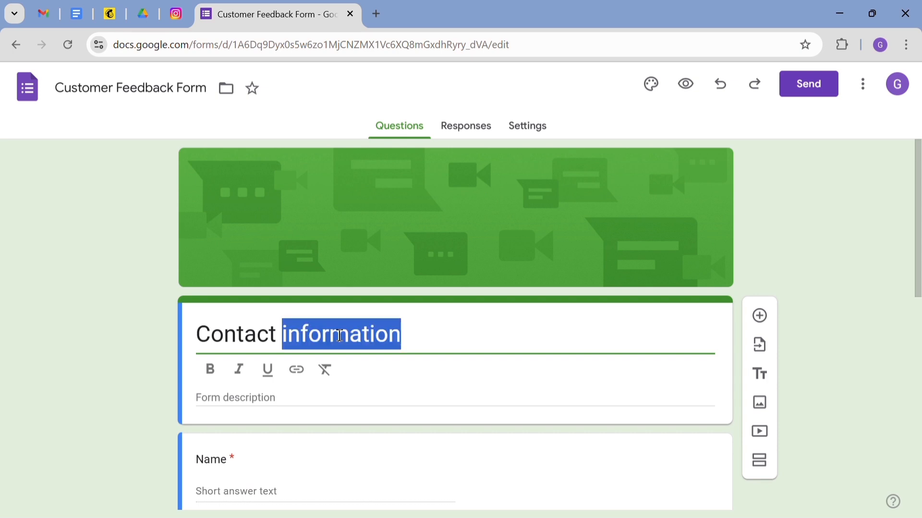
triple_click(340, 336)
type("Help us to serve you better")
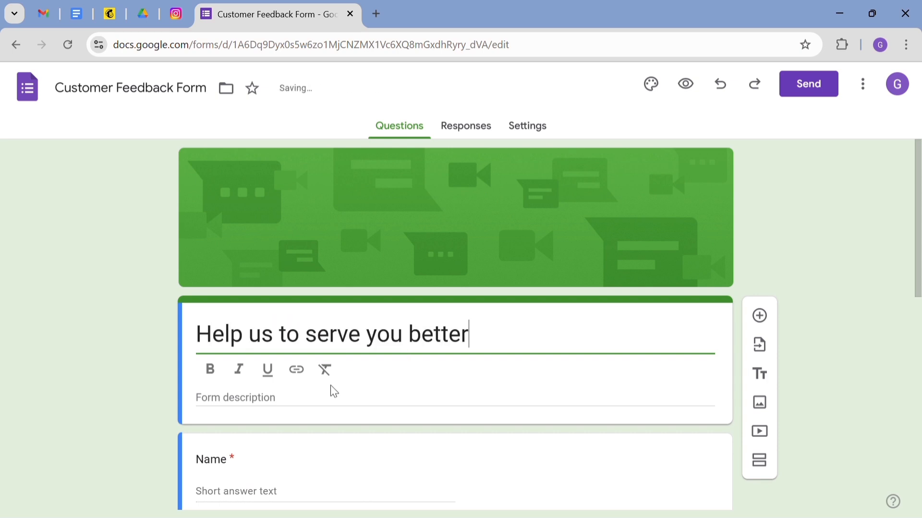
left_click(296, 397)
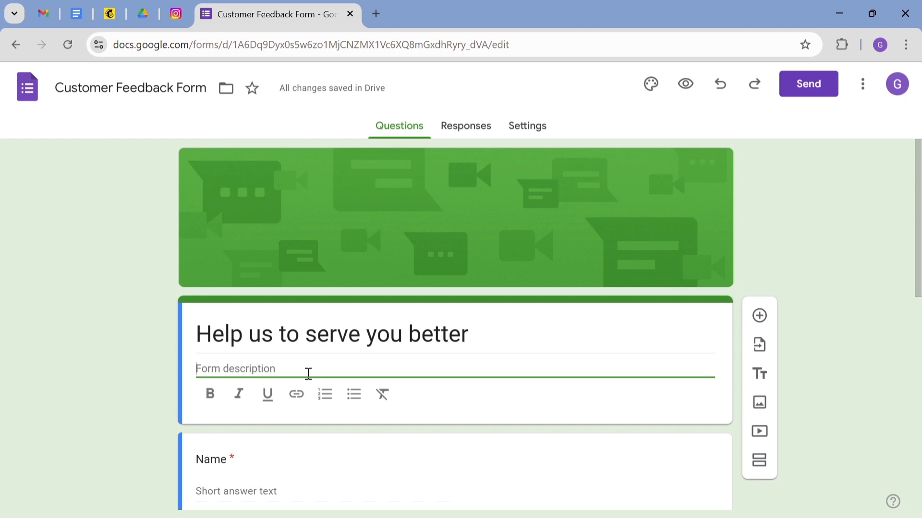
type("Thank you")
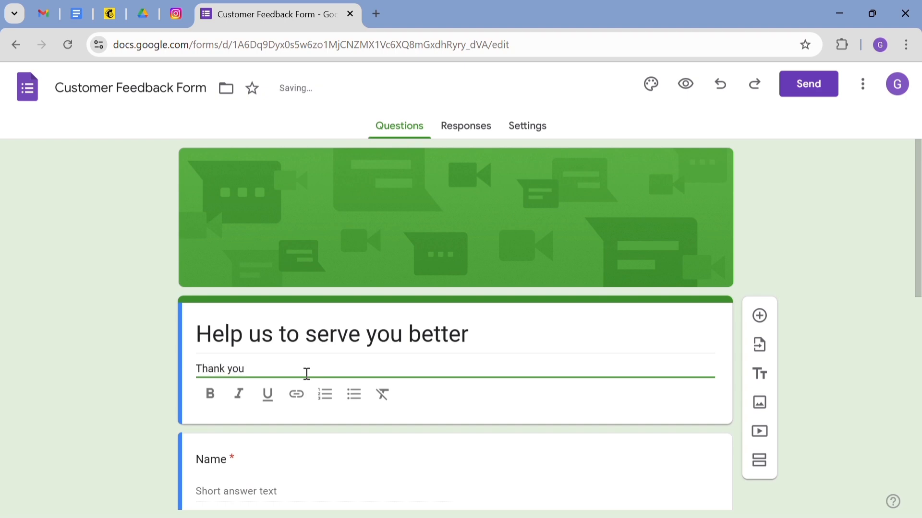
Step: Try bold formatting on the "Thank you" description and clear the formatting again
triple_click(226, 370)
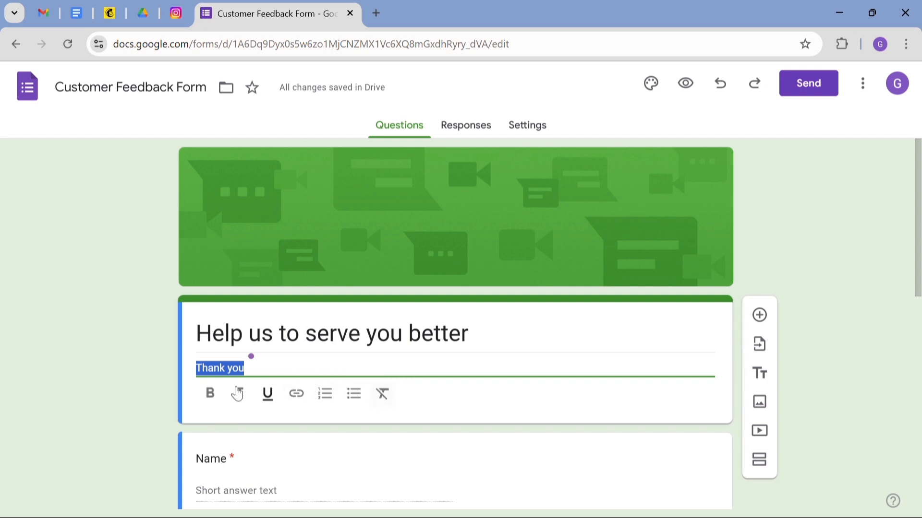
left_click(212, 394)
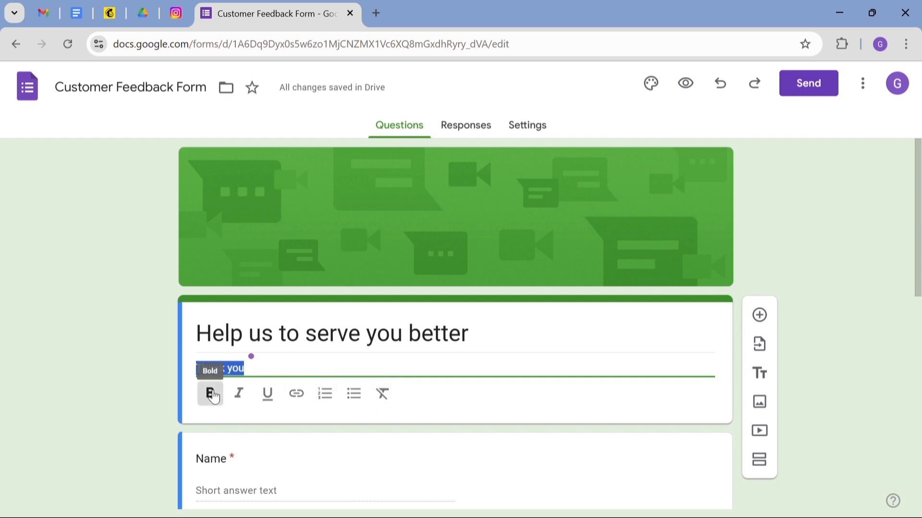
left_click(382, 395)
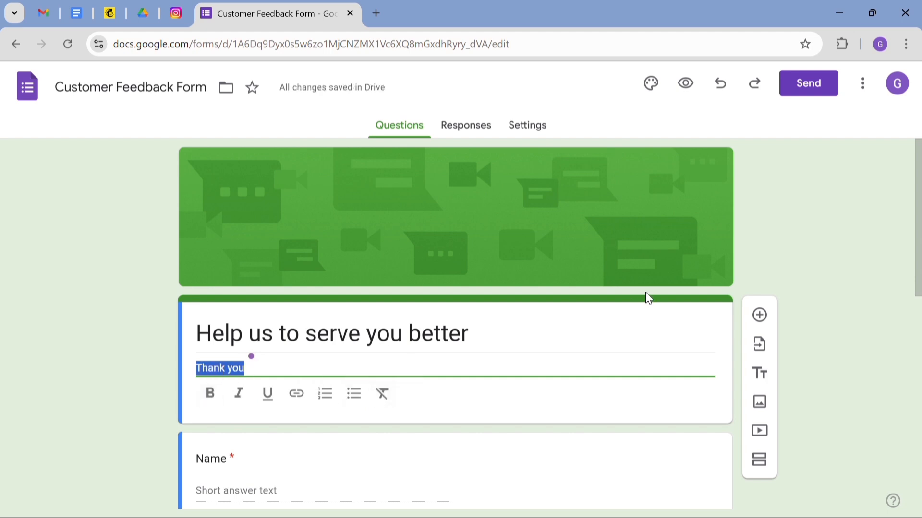
Step: Retitle the Name question as "Full Name"
scroll(716, 287, "down", 5)
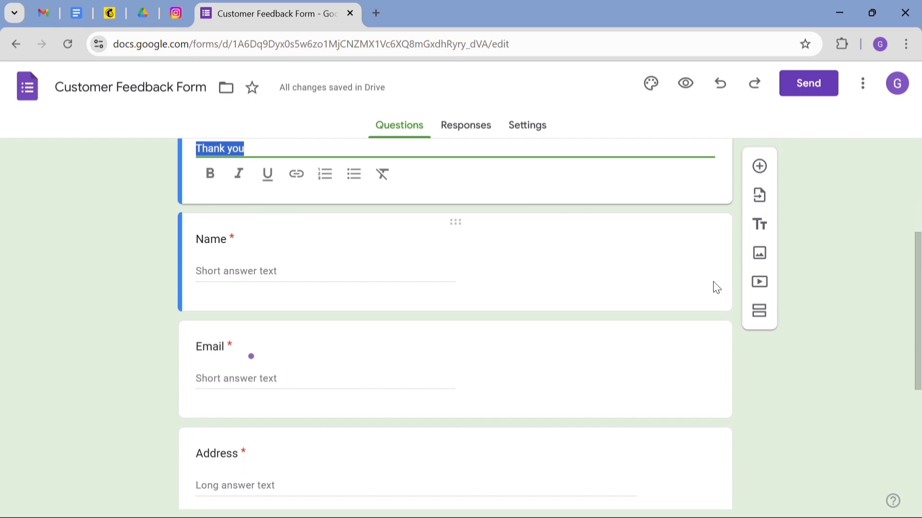
left_click(195, 245)
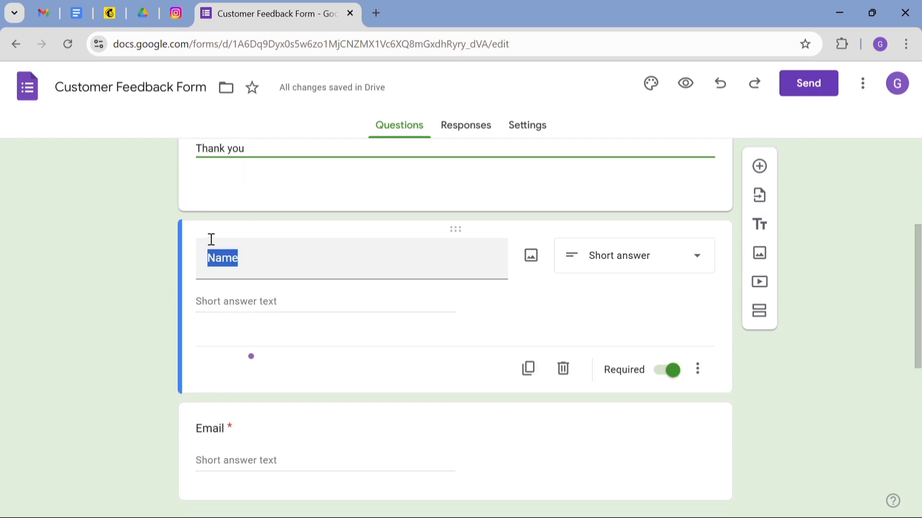
left_click(205, 254)
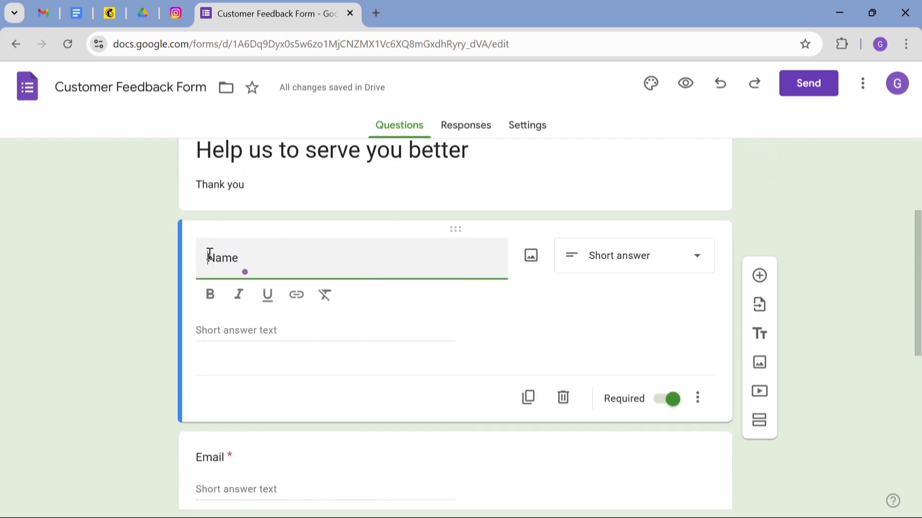
type("Full")
Step: Review the answer types available for the Full Name question without choosing another one
scroll(210, 254, "down", 2)
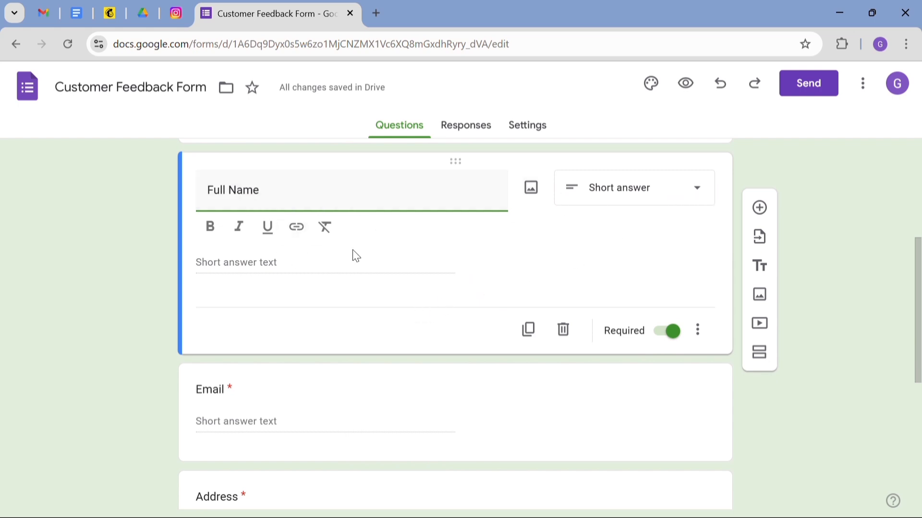
left_click(691, 191)
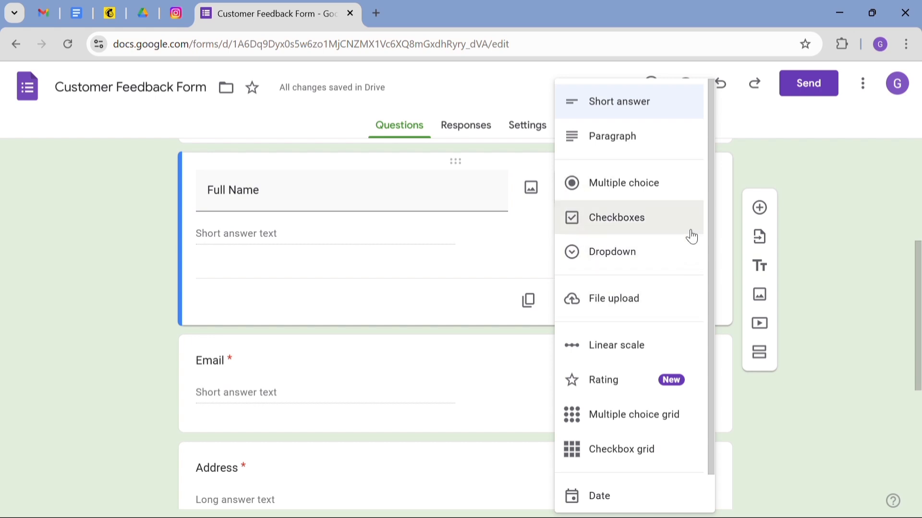
left_click(798, 404)
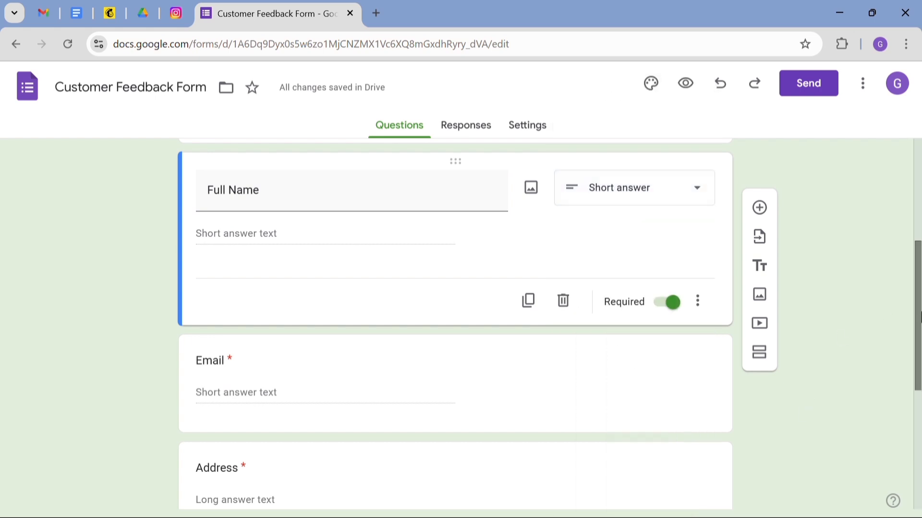
Step: Make the Phone number question required
left_click_drag(919, 343, 917, 437)
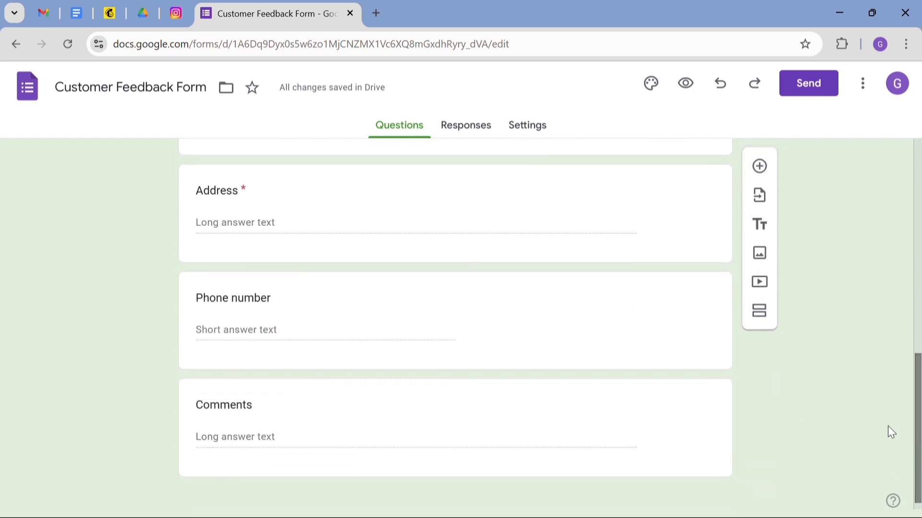
left_click(541, 348)
left_click(667, 376)
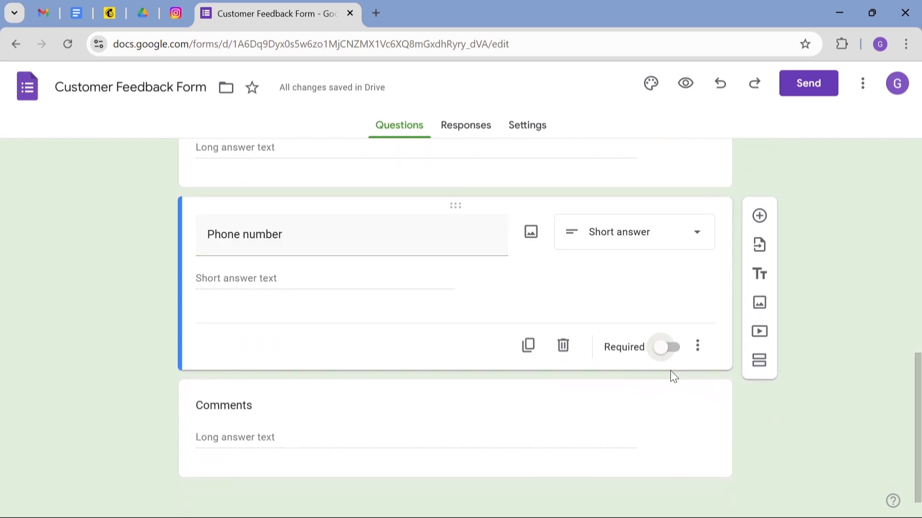
left_click(664, 354)
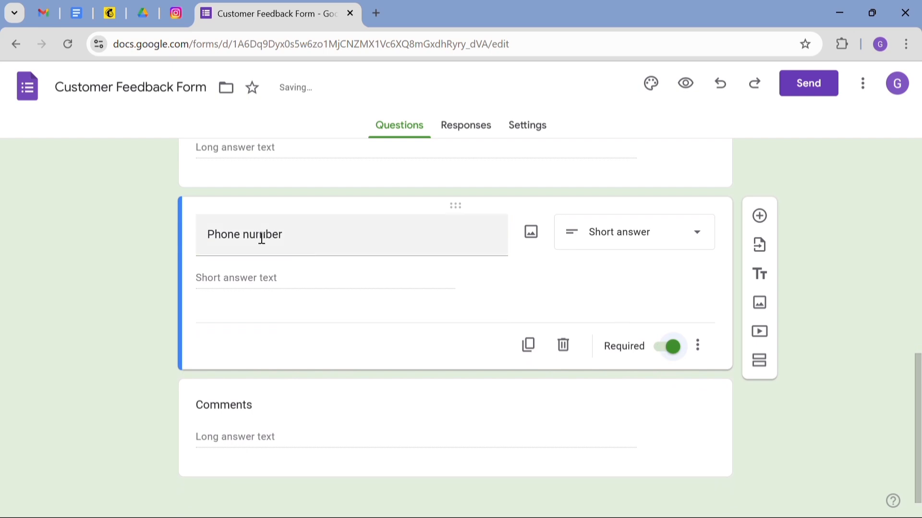
Step: Duplicate the Phone number question and turn the copy into a multiple-choice question titled "Age Category"
left_click(527, 345)
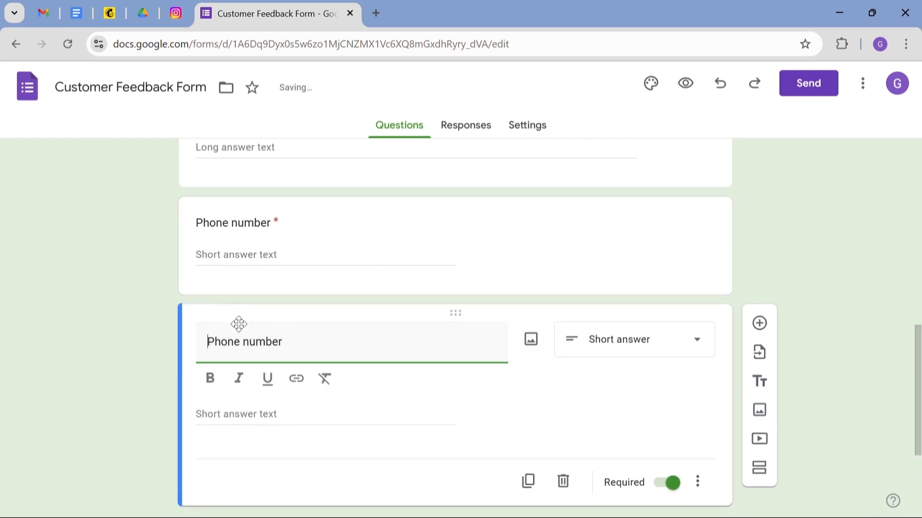
triple_click(252, 342)
type("Ag")
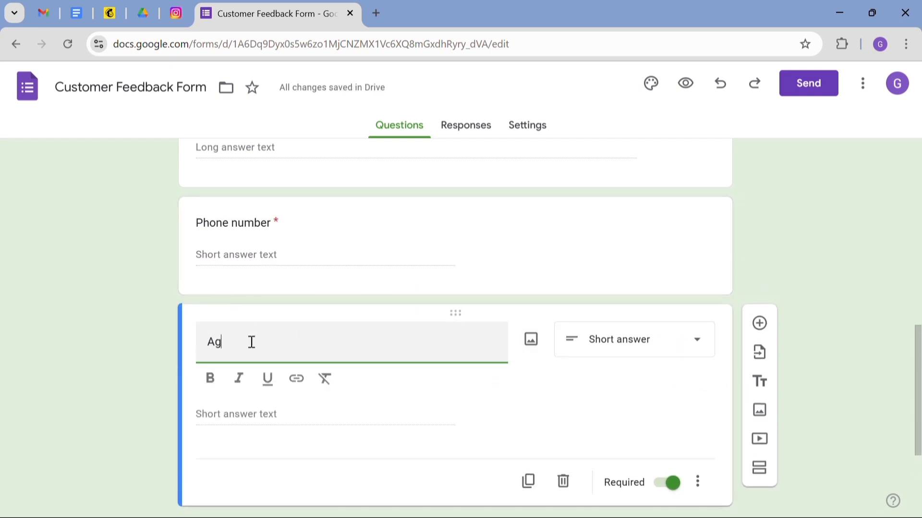
type("e Cate")
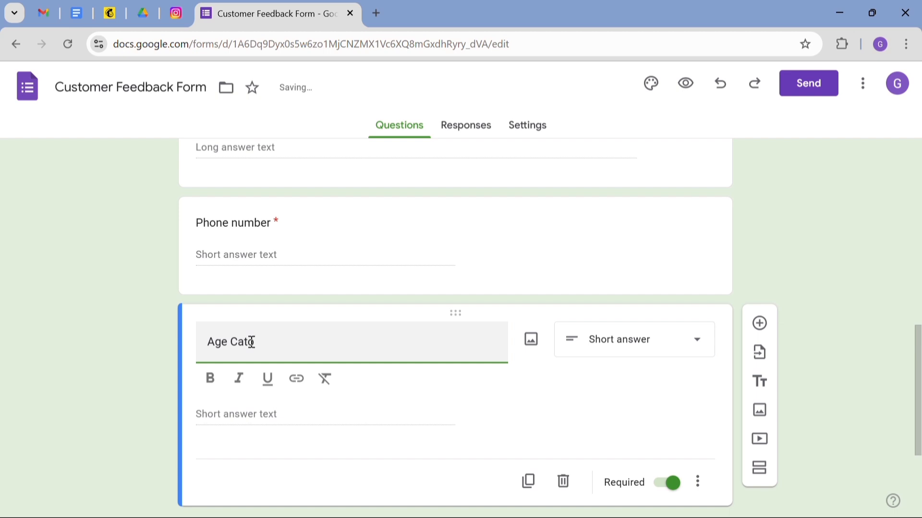
type("gory")
left_click(650, 353)
left_click(627, 182)
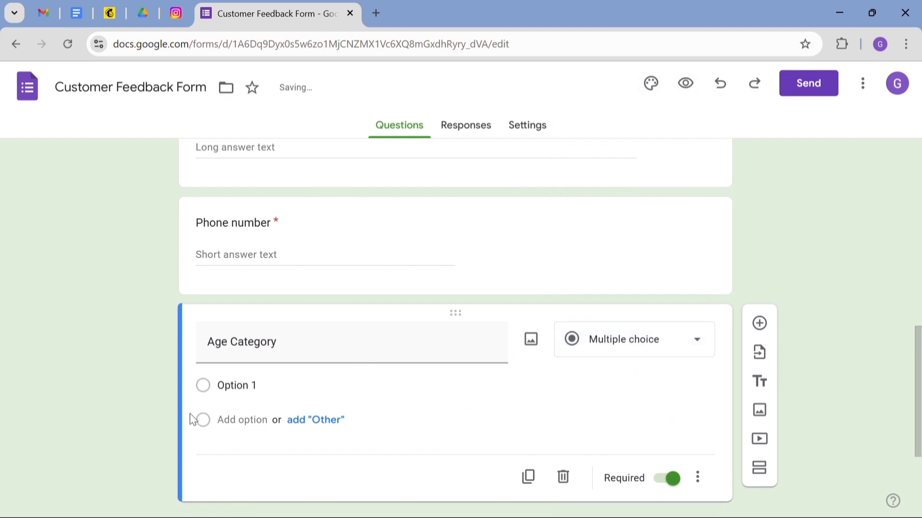
Step: Enter "14-18" and "19-24" as the first two answer options of the Age Category question
left_click(241, 387)
type("14")
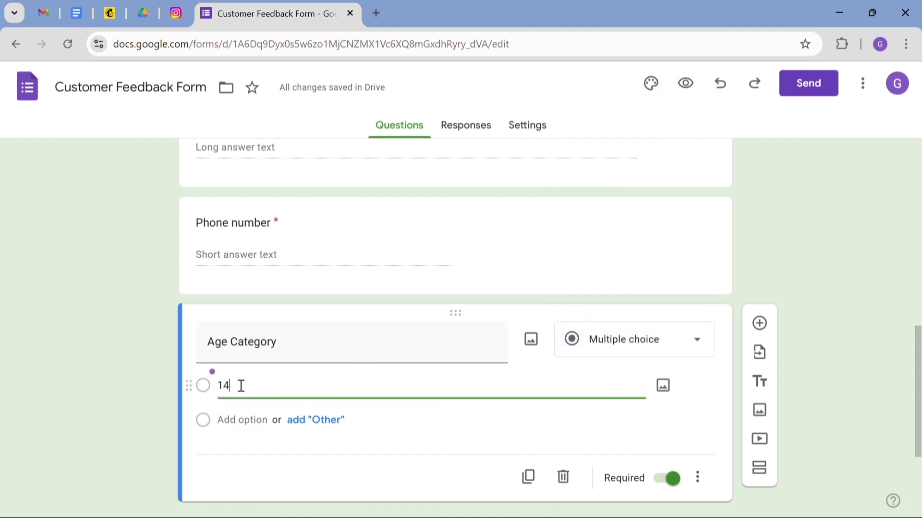
type("-")
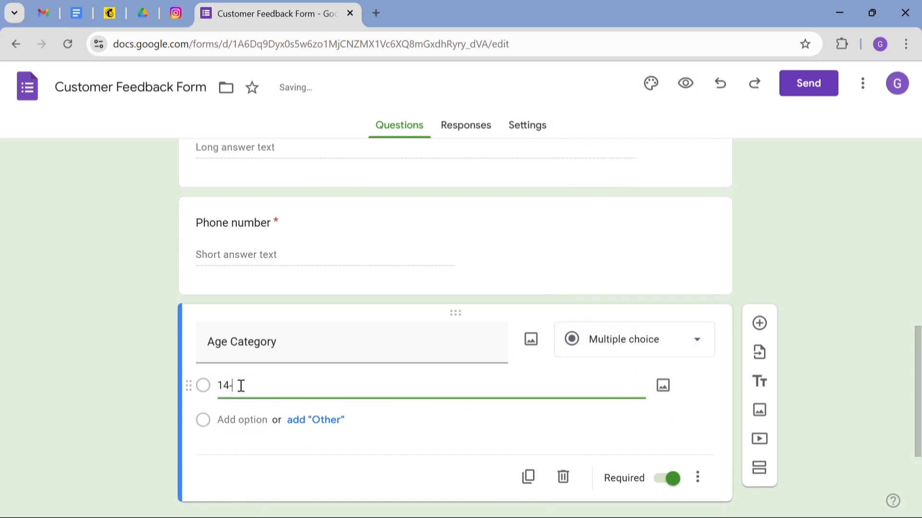
type("18")
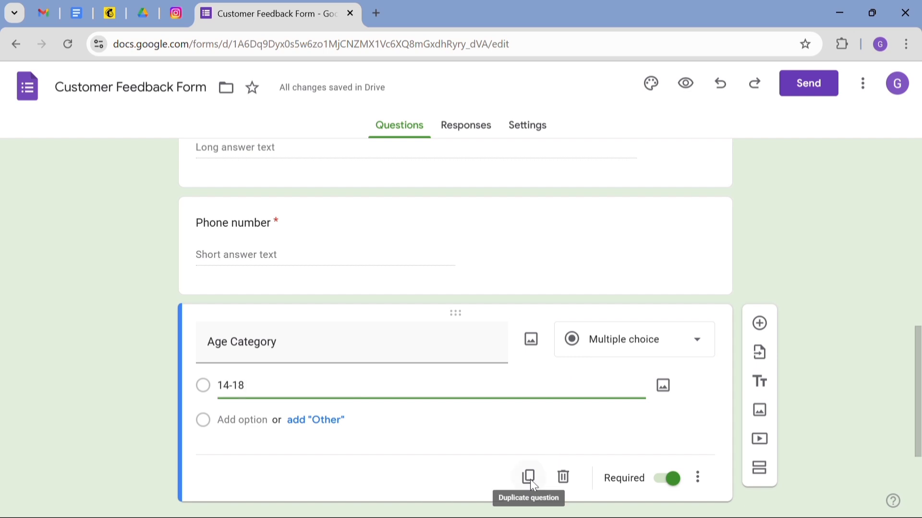
left_click(239, 422)
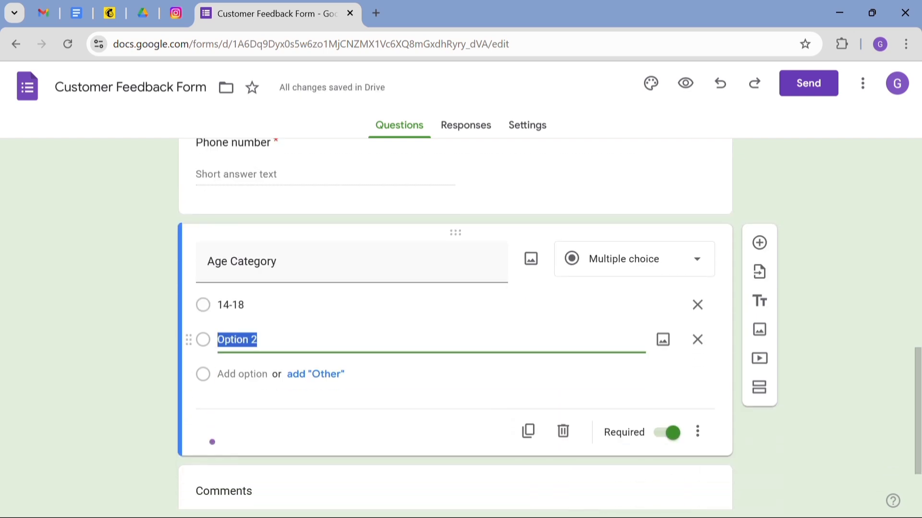
type("19-24")
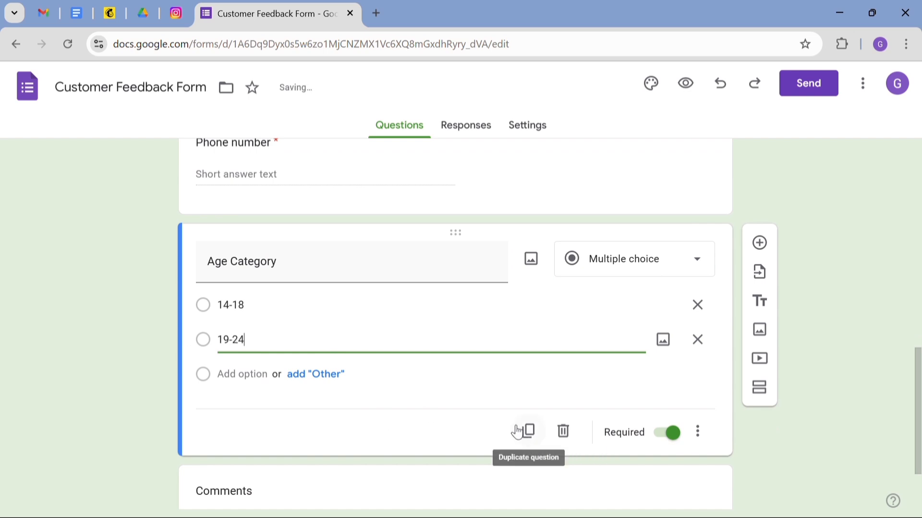
Step: Add four more answer options to the Age Category question, keeping their default placeholder text
left_click(256, 374)
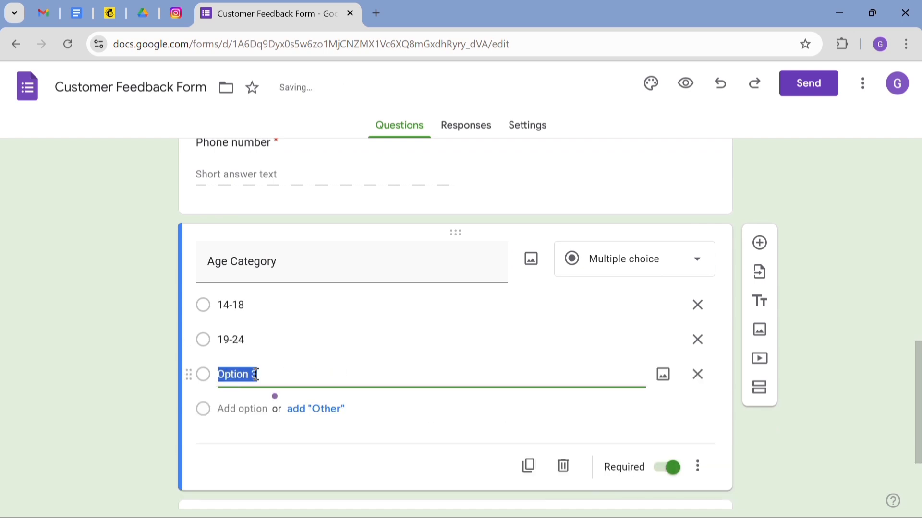
left_click(237, 408)
key("Return")
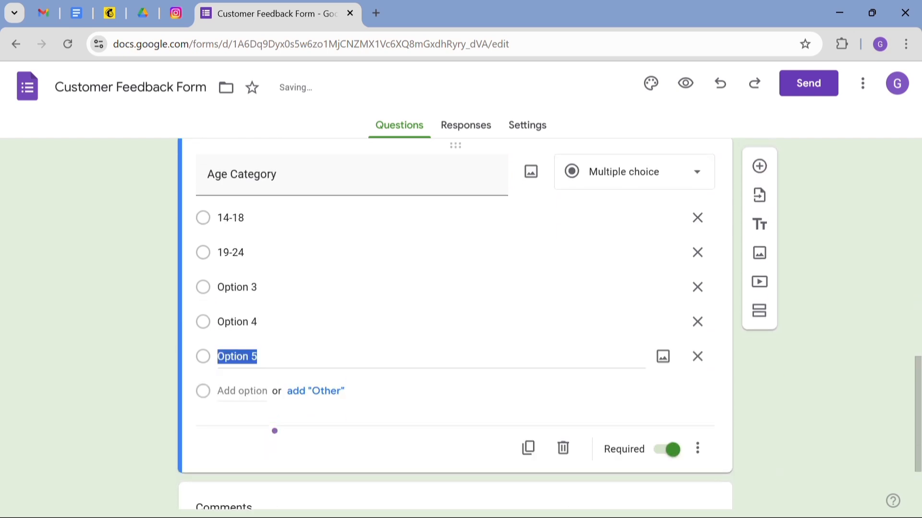
key("Return")
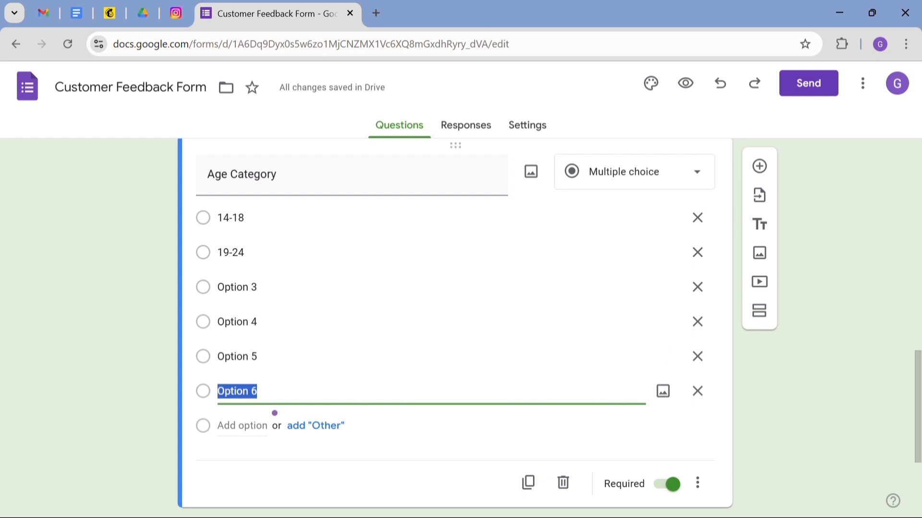
scroll(274, 413, "down", 3)
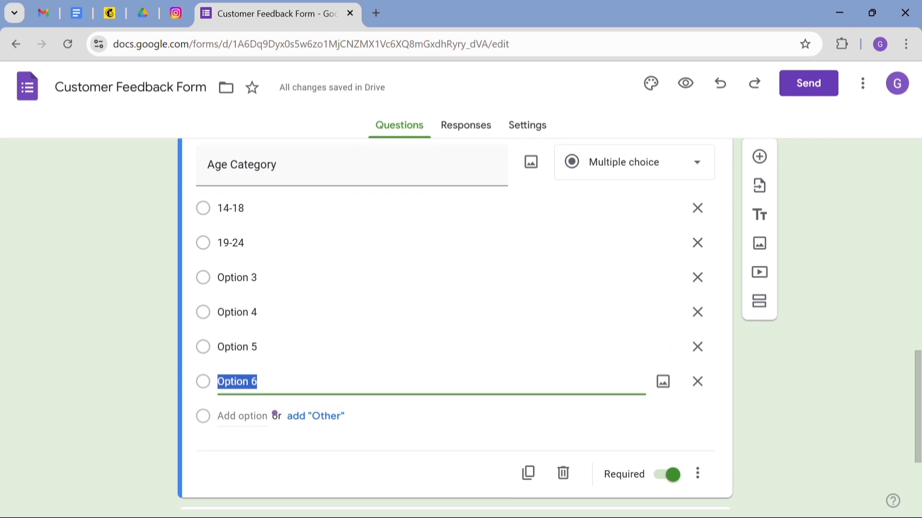
scroll(274, 413, "up", 3)
scroll(275, 413, "down", 3)
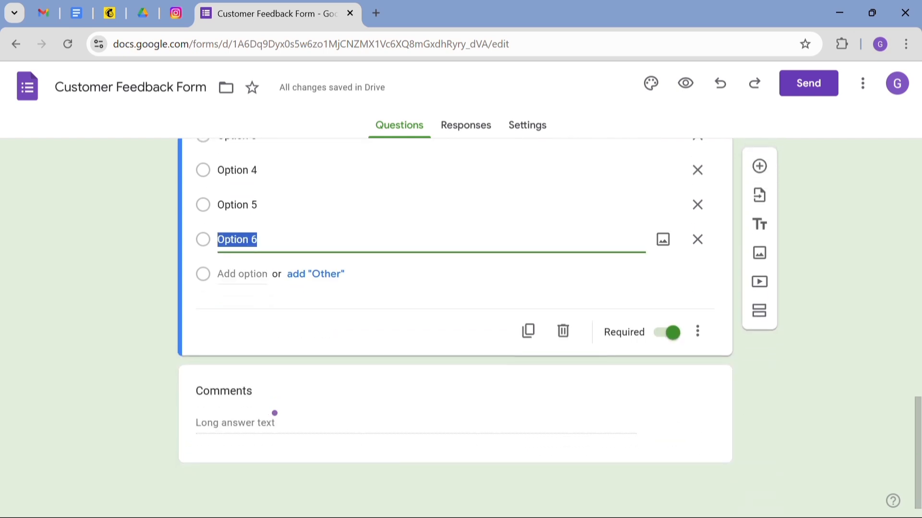
Step: Add a question directly below Age Category titled "How would you rate our customer service?"
left_click(579, 396)
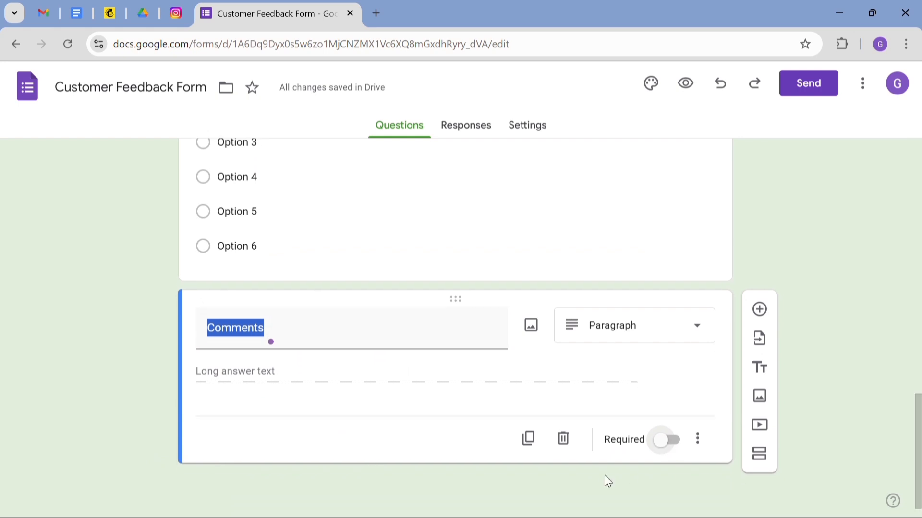
left_click_drag(917, 432, 918, 311)
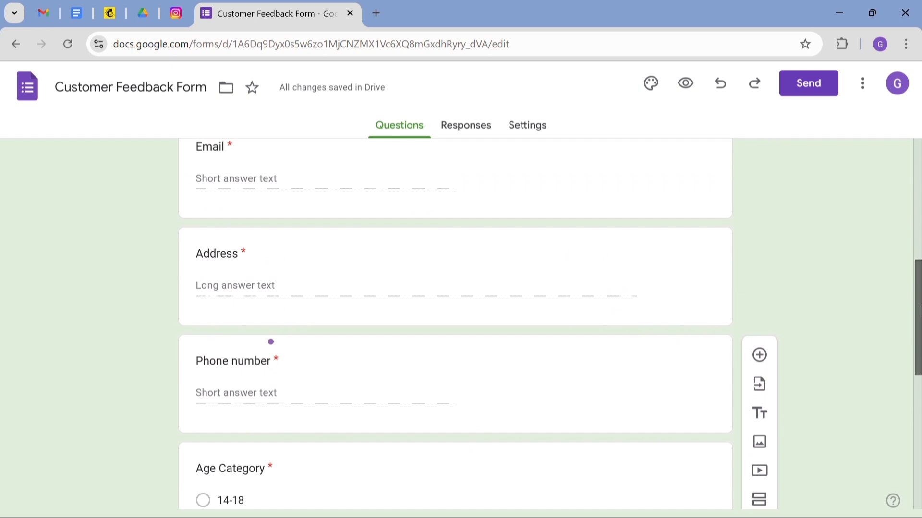
left_click_drag(918, 311, 916, 444)
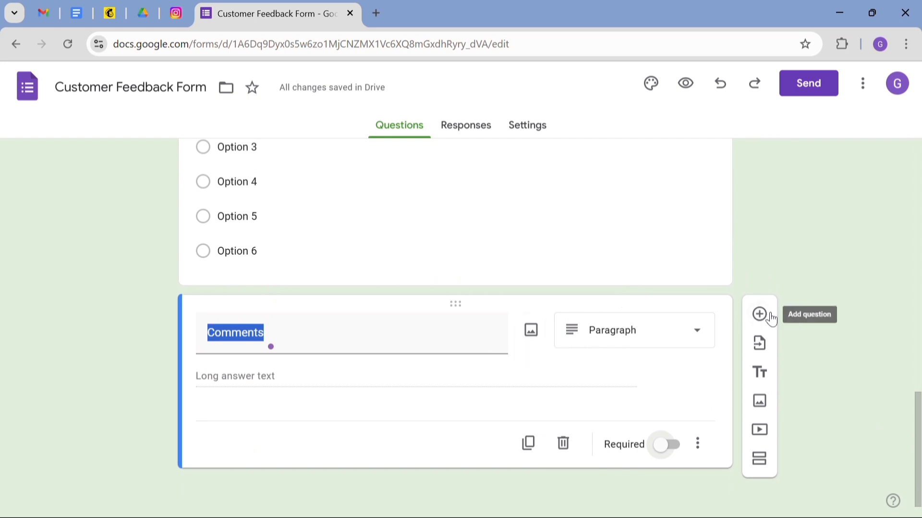
scroll(795, 324, "up", 2)
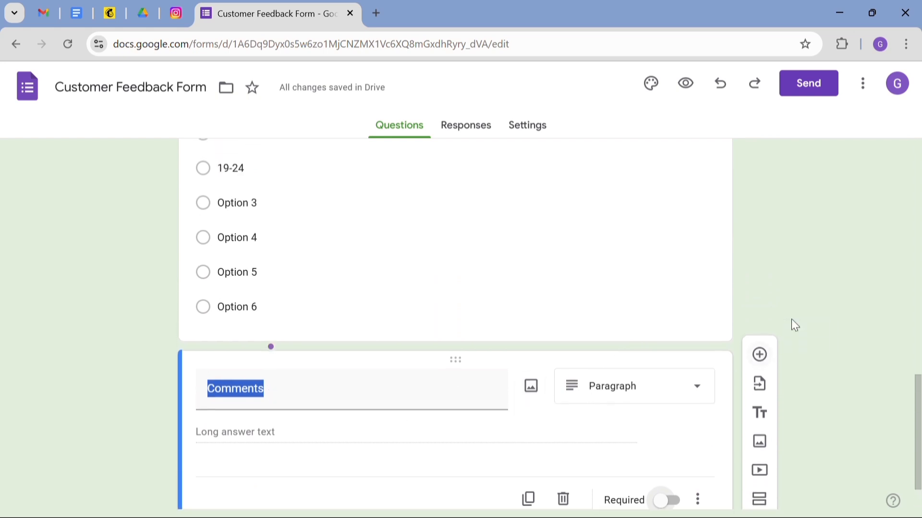
left_click(686, 289)
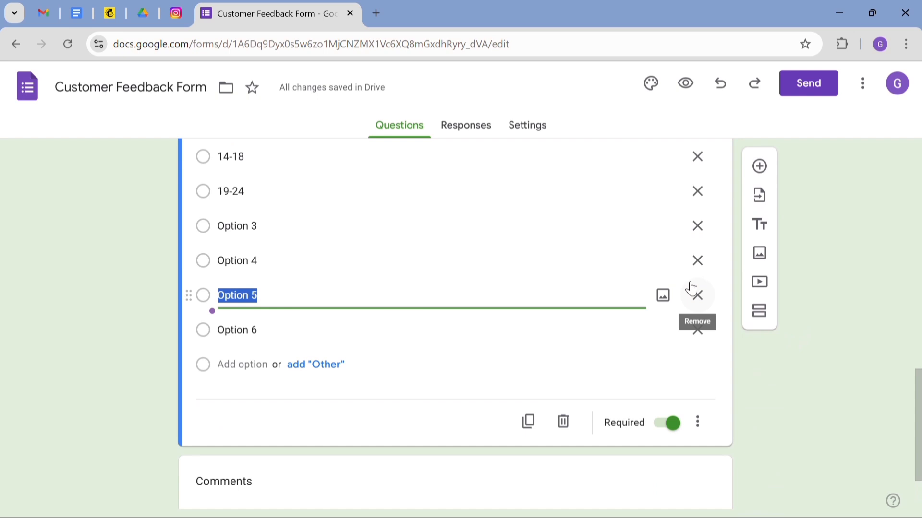
left_click(759, 165)
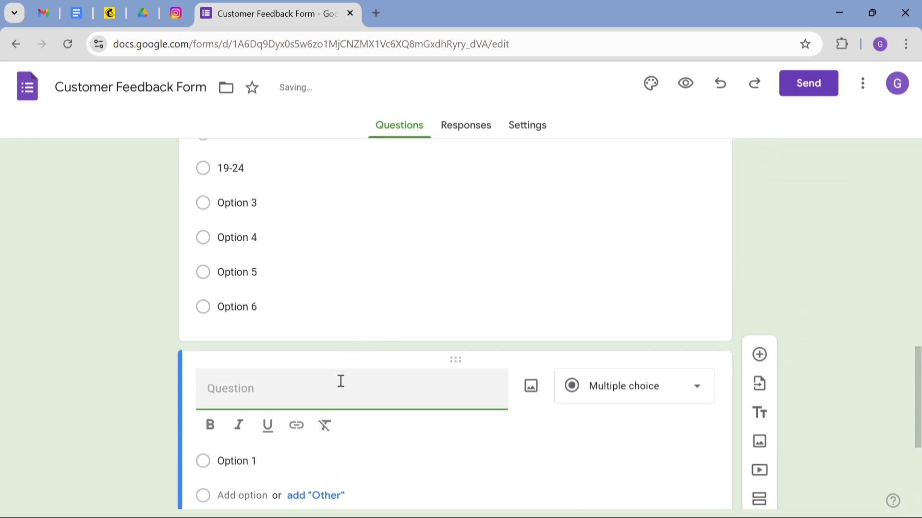
type("How would you rate our")
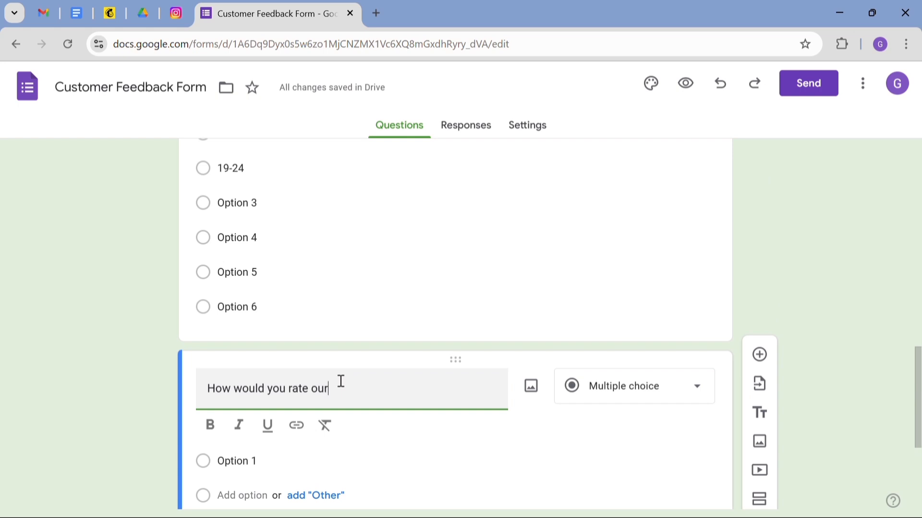
type("ustomer service?")
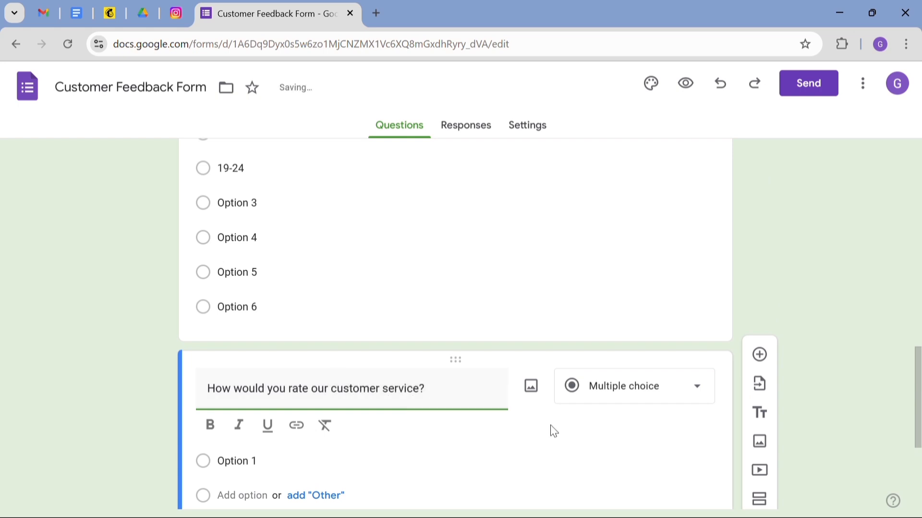
Step: Change the answer type of the customer service question to Rating
left_click(690, 387)
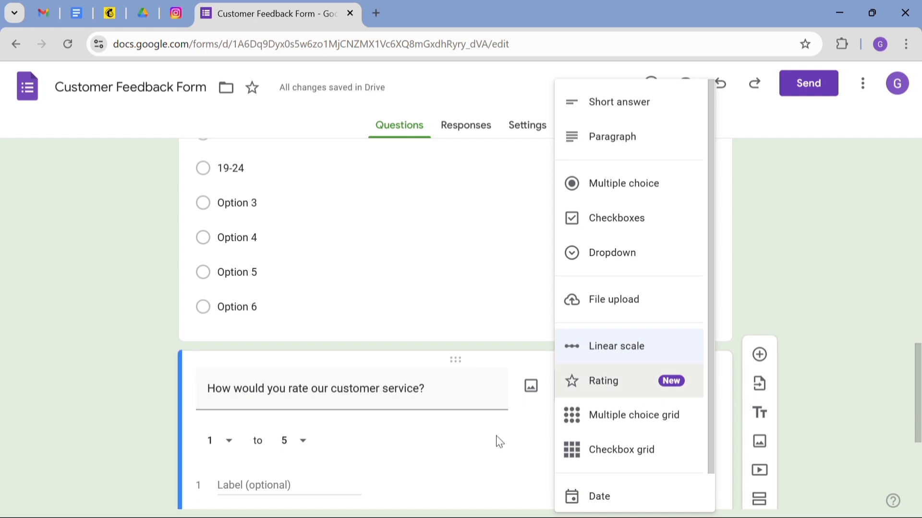
left_click(609, 392)
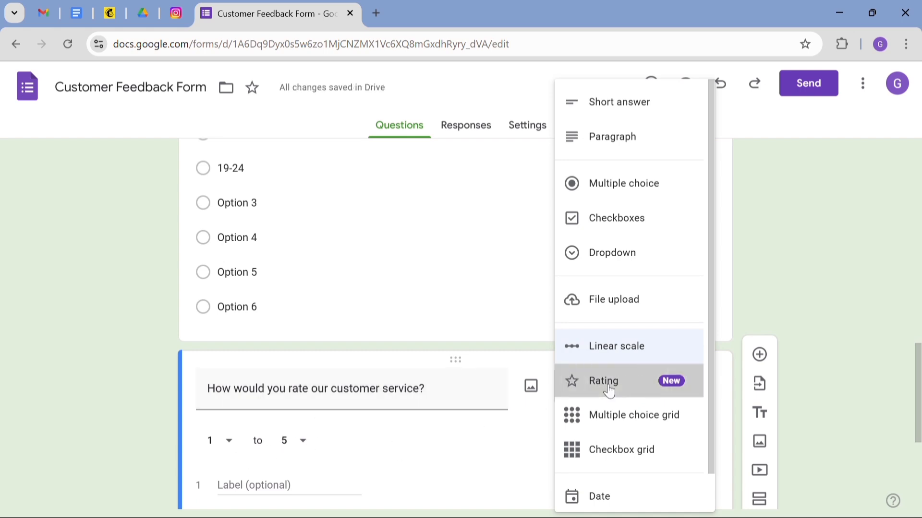
left_click_drag(917, 386, 917, 420)
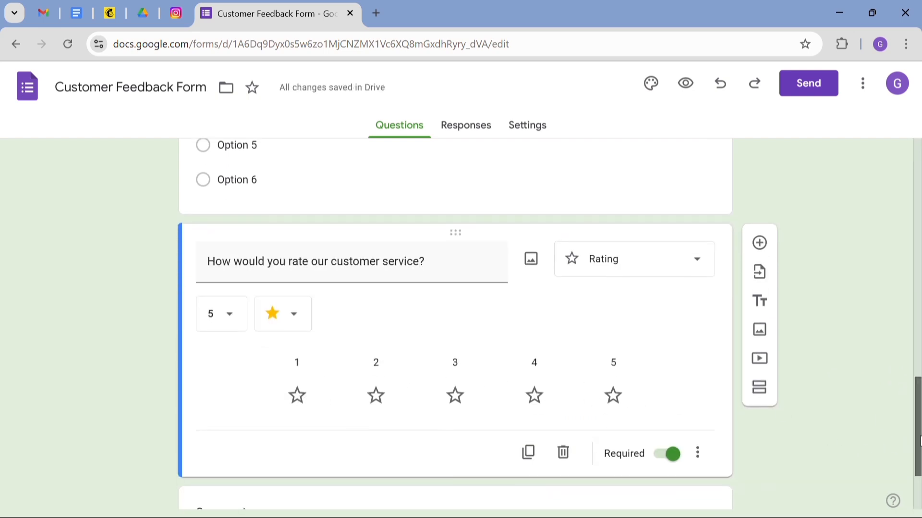
Step: Set the theme's header, question and text fonts all to Verdana
left_click_drag(917, 427, 881, 172)
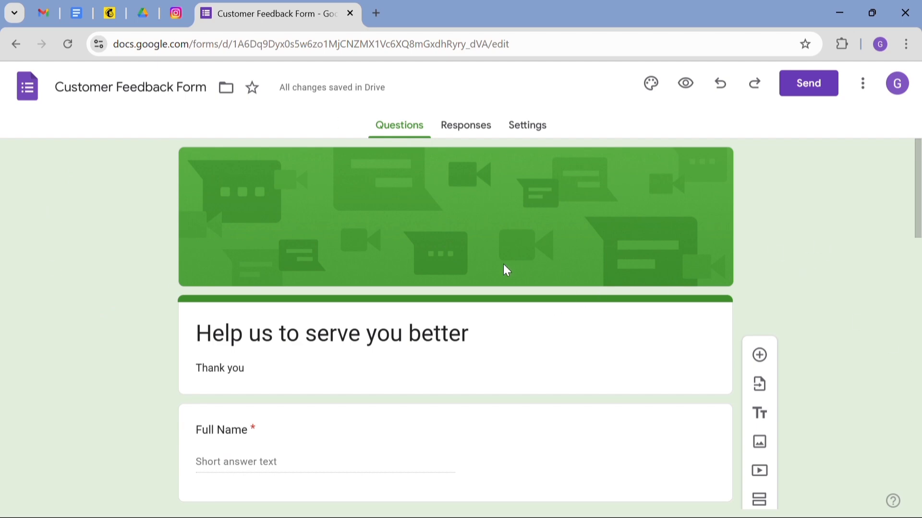
left_click(648, 89)
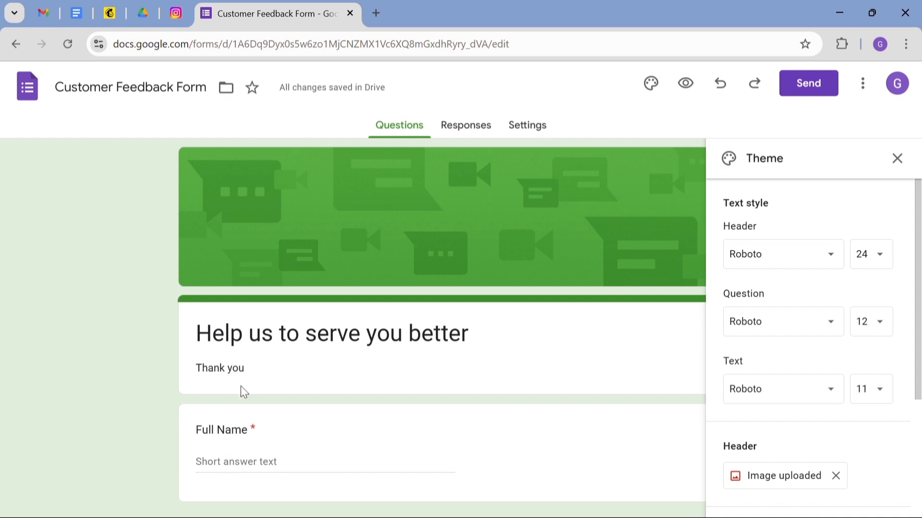
left_click(781, 265)
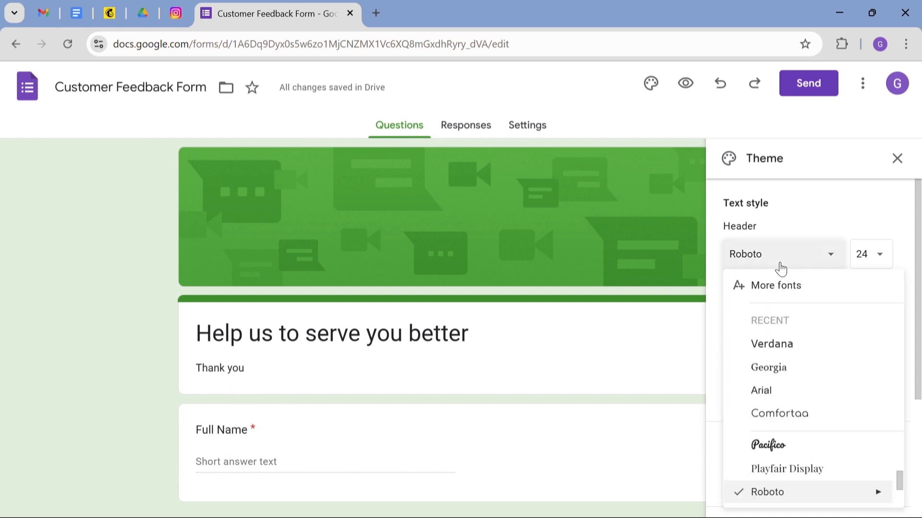
left_click(790, 346)
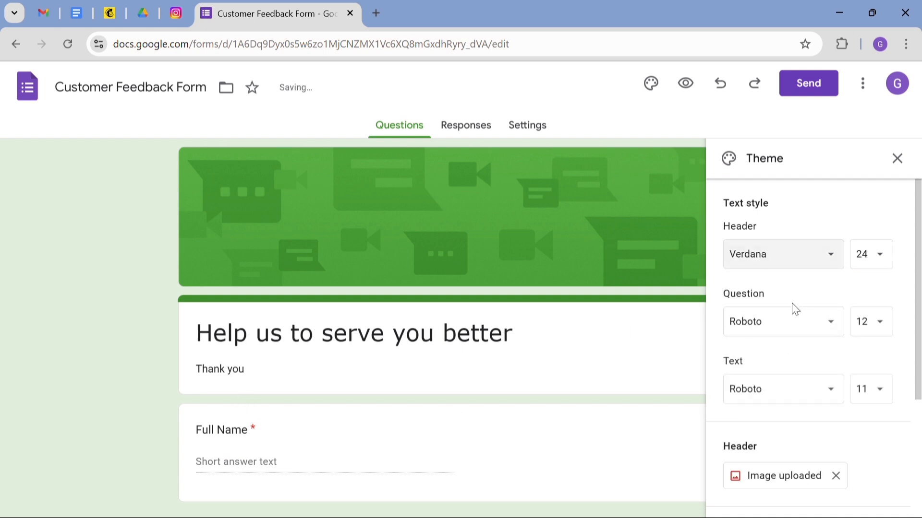
left_click(790, 322)
left_click(790, 368)
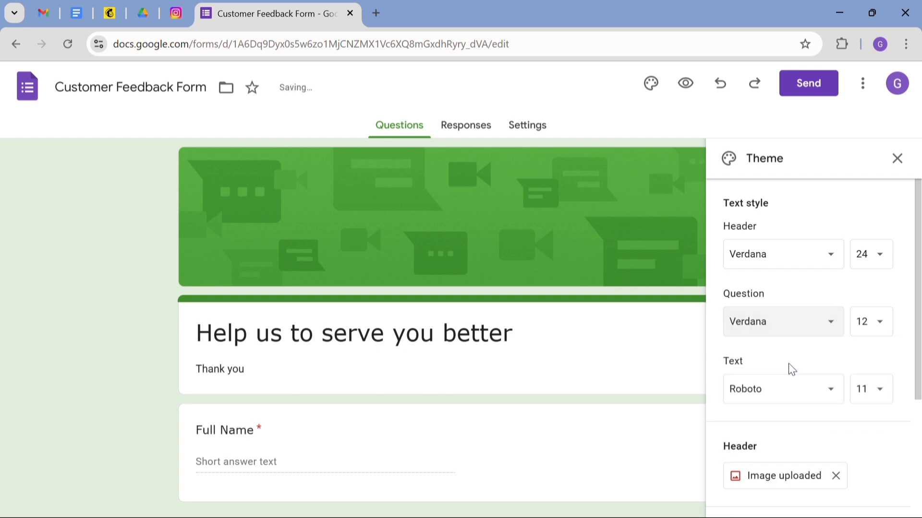
left_click(784, 392)
scroll(793, 463, "up", 3)
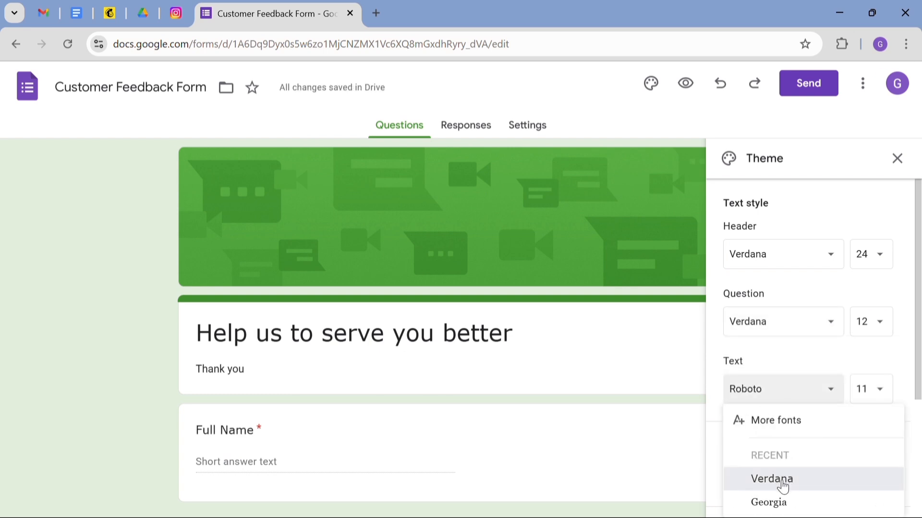
left_click(781, 480)
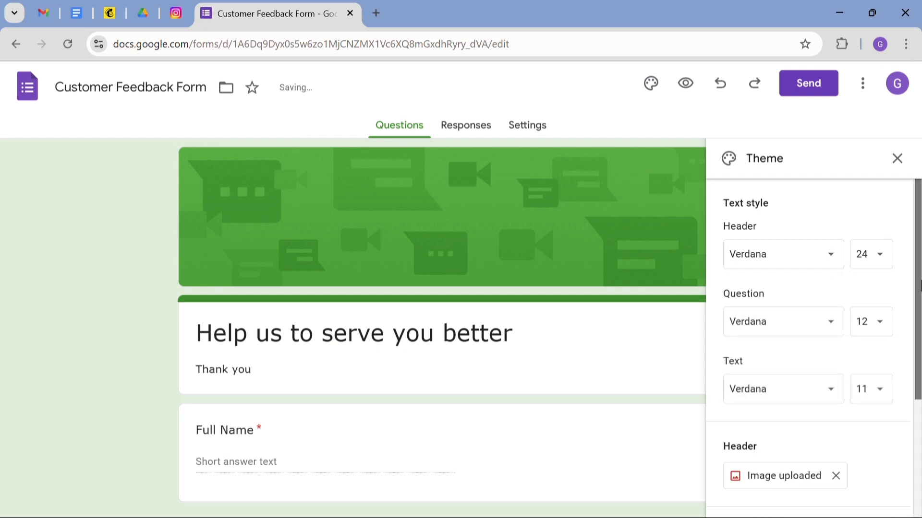
Step: Replace the form's header image with the purple GROWTHGIA banner uploaded from the computer, keeping the proposed crop
scroll(855, 351, "down", 2)
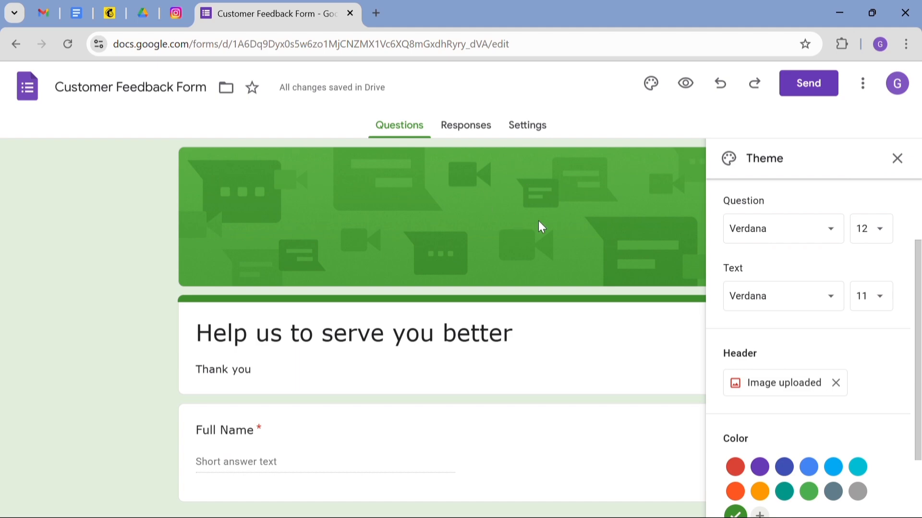
left_click(790, 391)
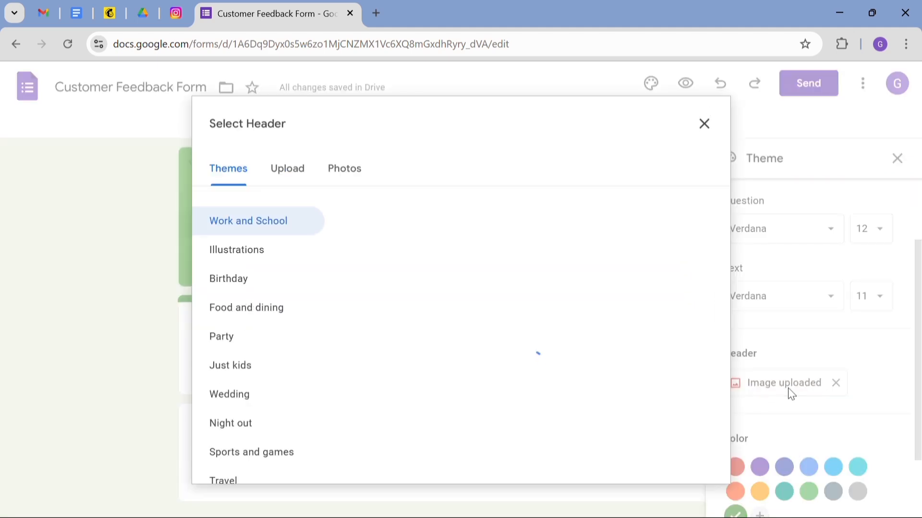
left_click(294, 168)
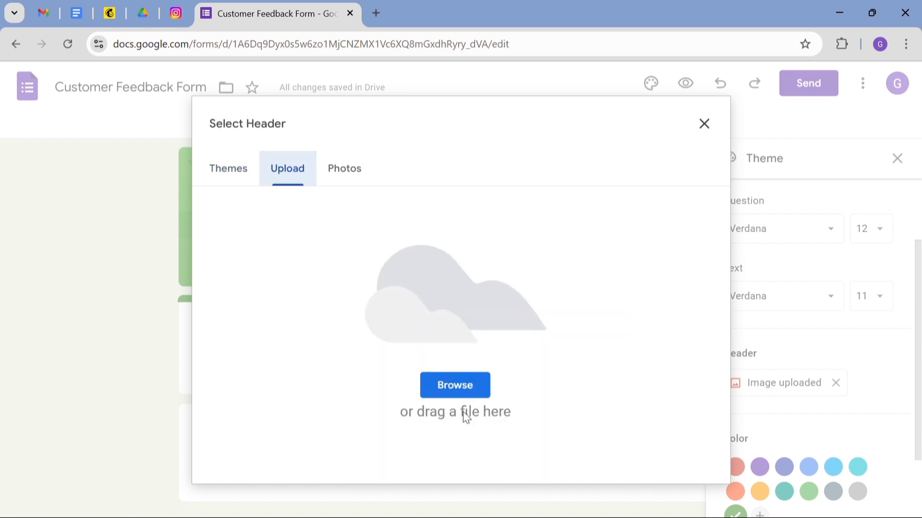
left_click(451, 387)
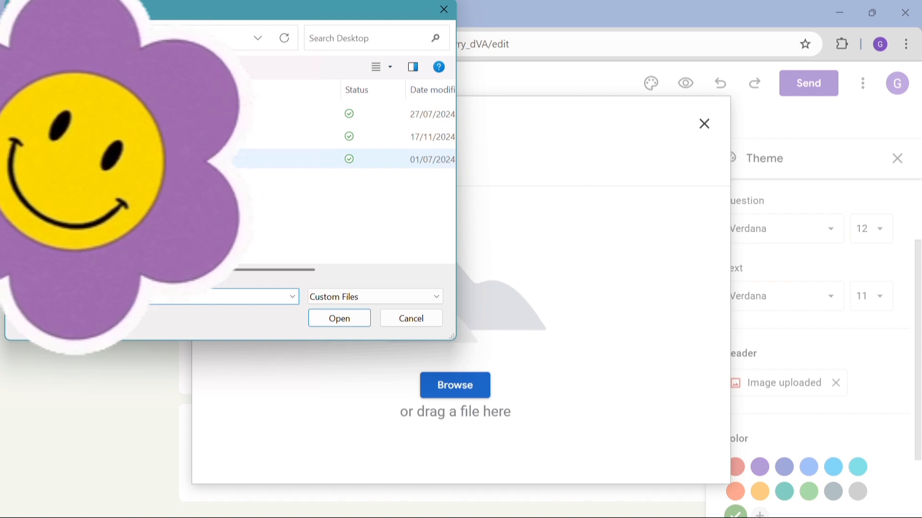
double_click(288, 159)
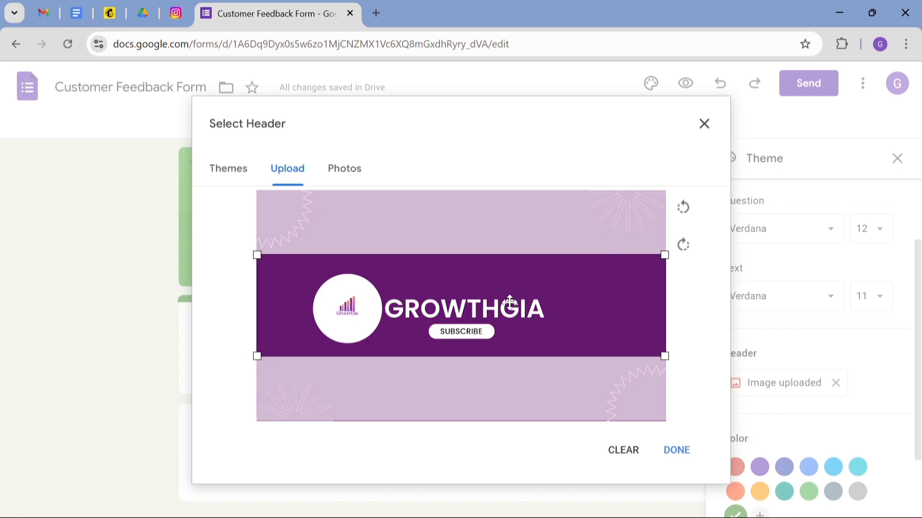
left_click(682, 451)
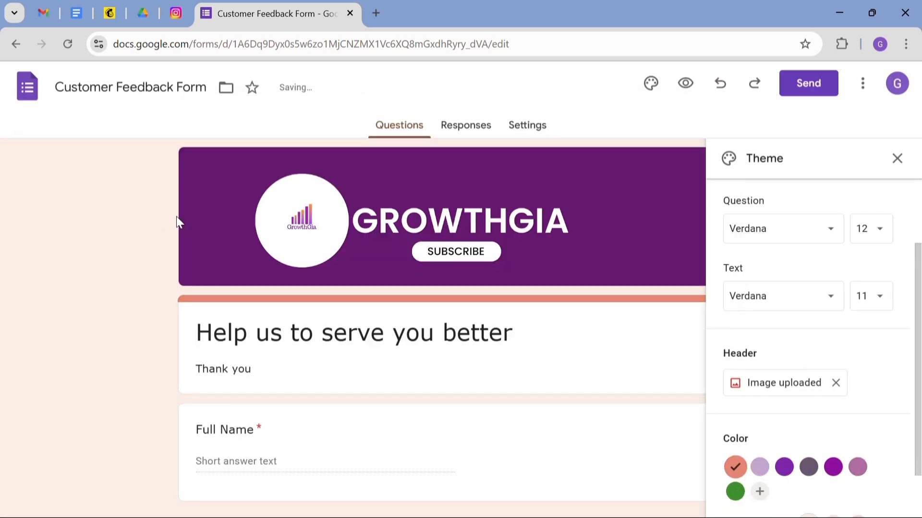
scroll(858, 388, "down", 1)
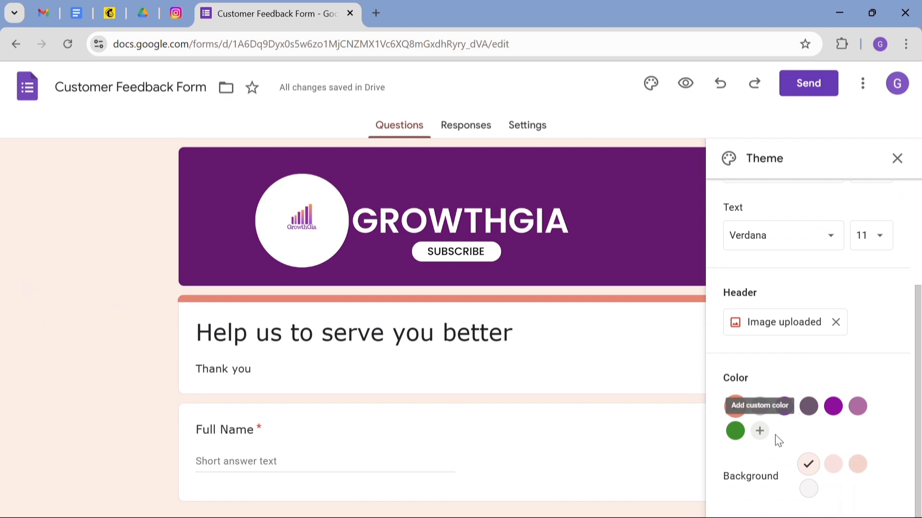
Step: Set the theme's background to the middle light pink shade and close the theme settings
left_click(857, 465)
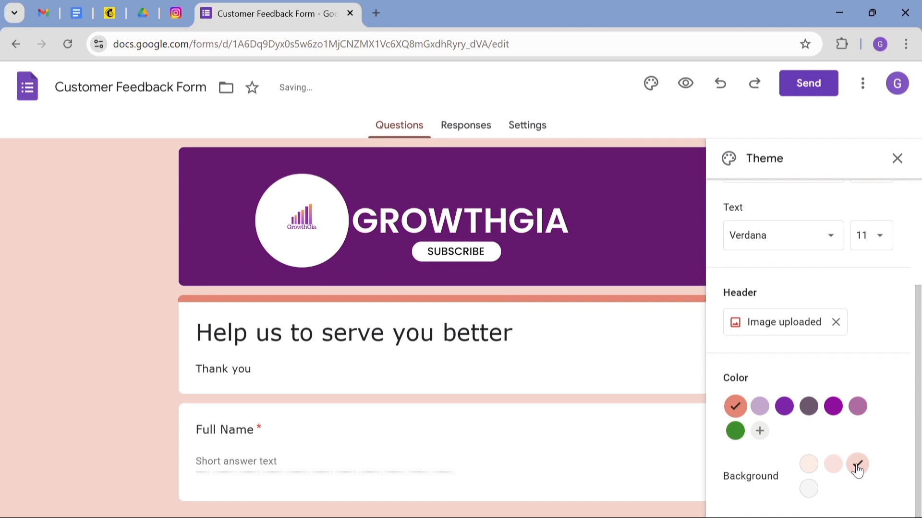
left_click(834, 465)
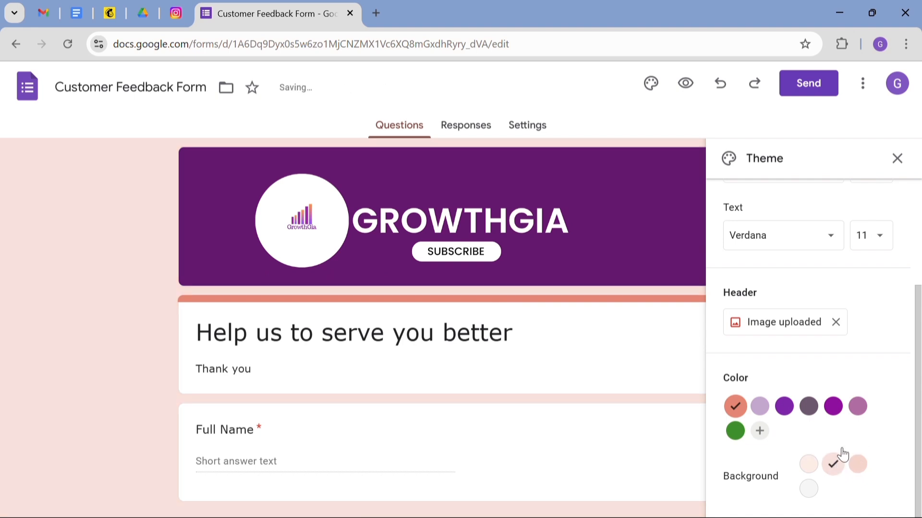
left_click(896, 159)
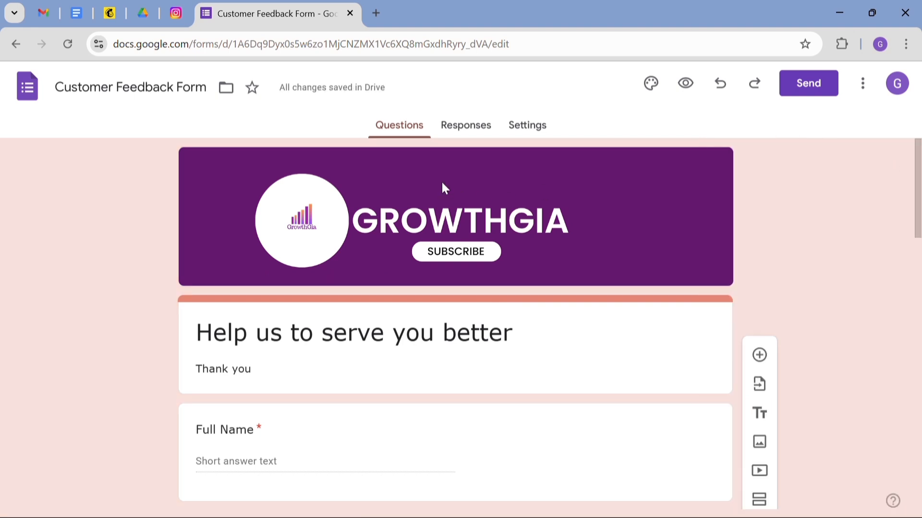
Step: Turn off response editing and the limit to 1 response in the form's response settings
left_click(527, 125)
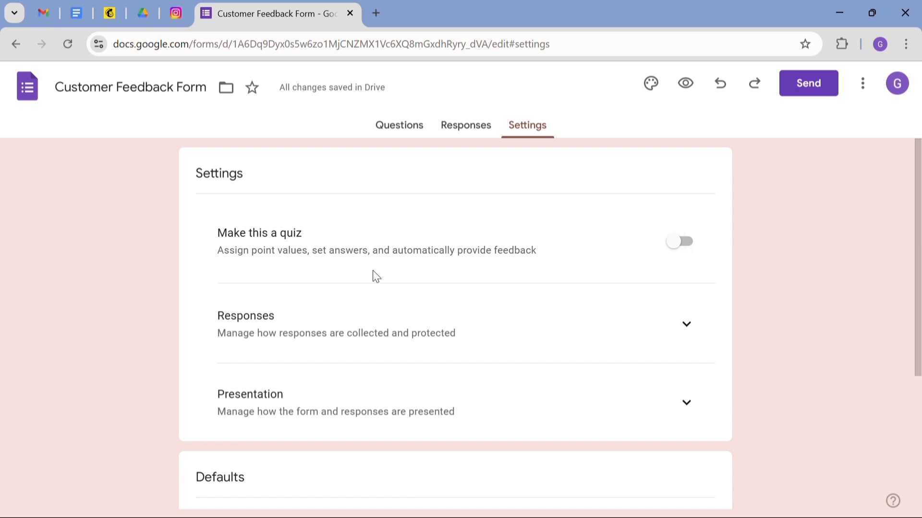
left_click_drag(917, 255, 918, 336)
scroll(848, 278, "up", 1)
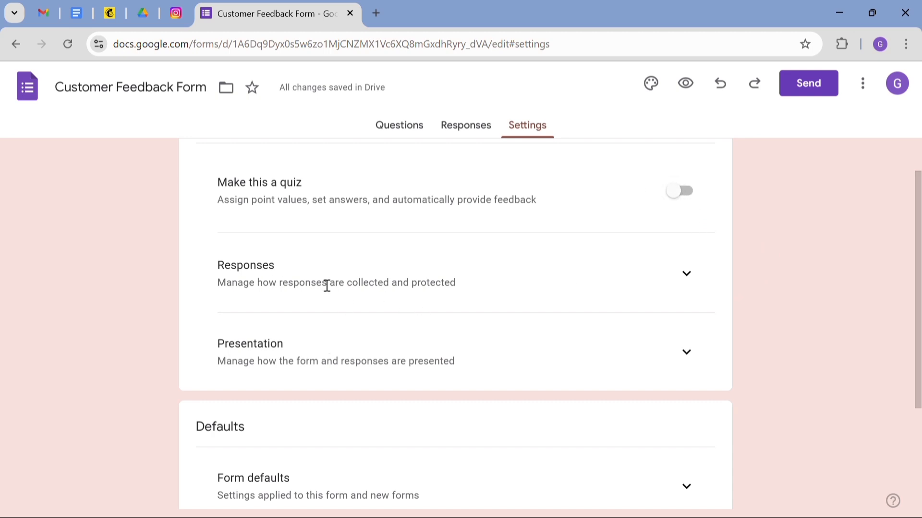
left_click(692, 277)
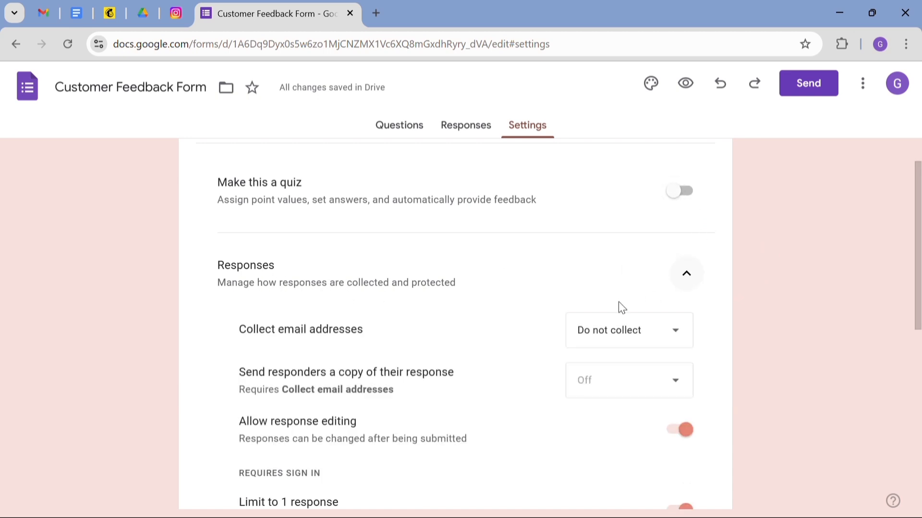
left_click_drag(918, 256, 918, 305)
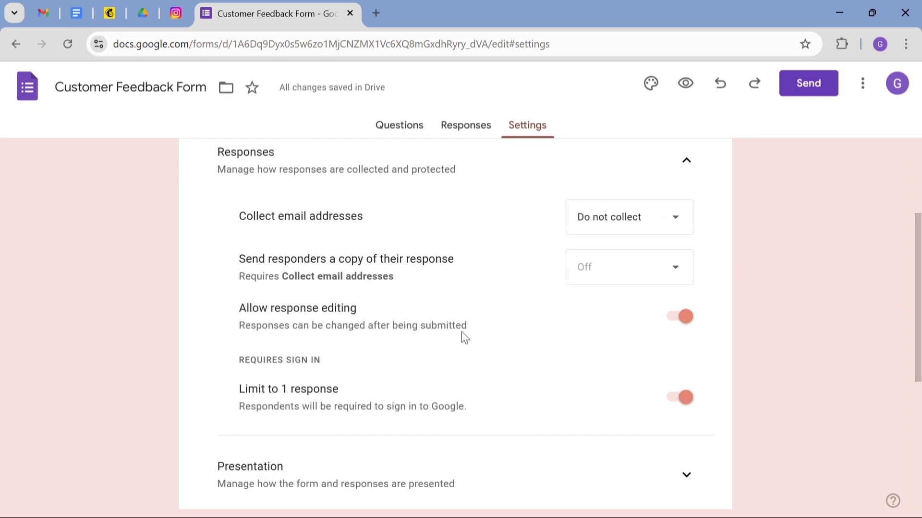
left_click(676, 319)
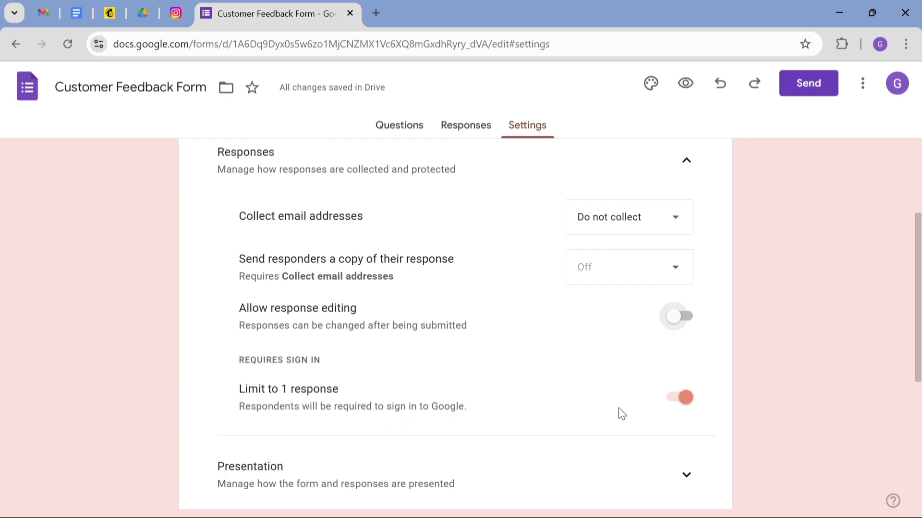
left_click(683, 399)
scroll(918, 336, "down", 1)
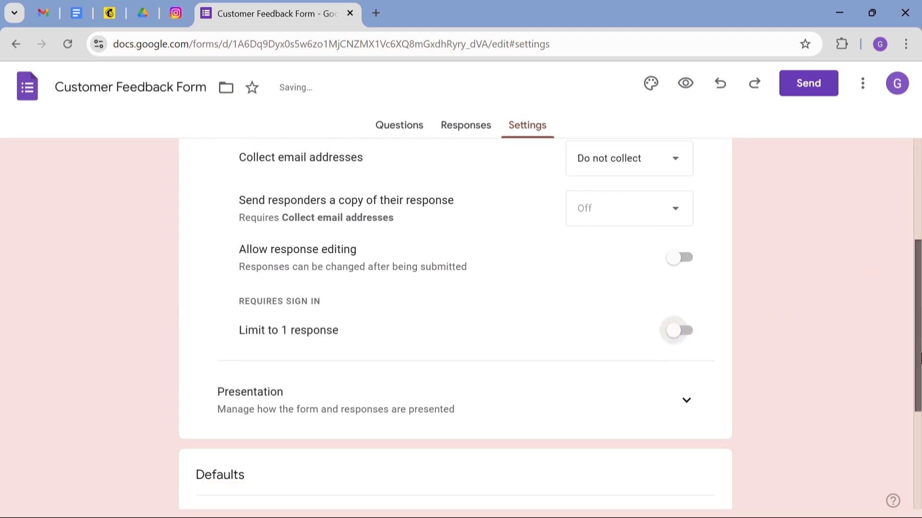
Step: Turn on the progress bar in the form's presentation settings and look over the form's questions
scroll(919, 357, "down", 4)
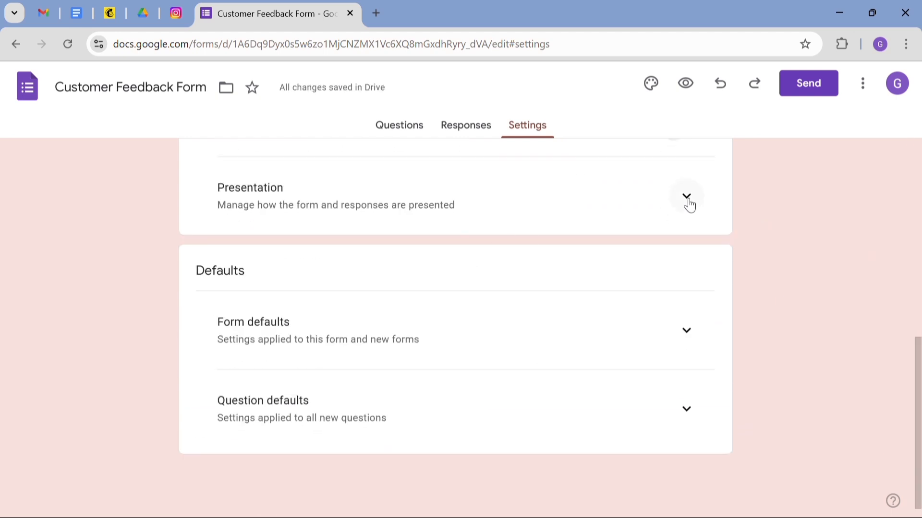
left_click(688, 200)
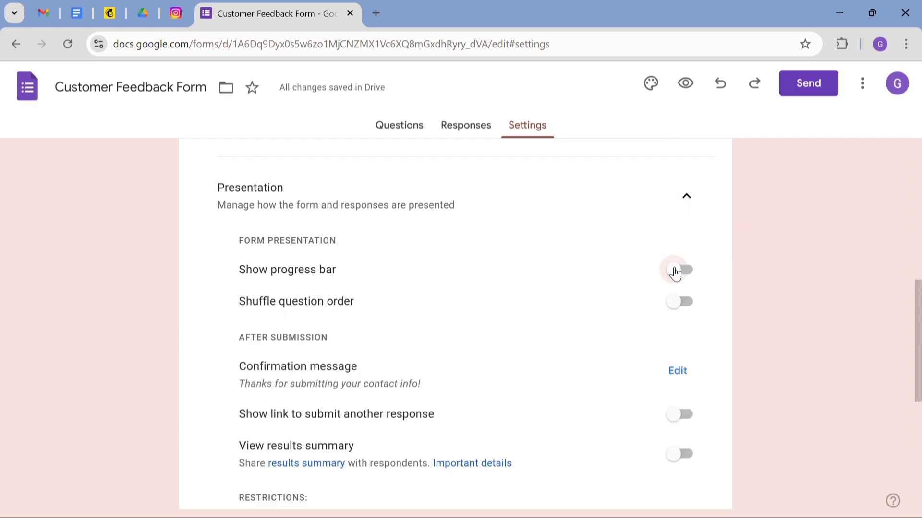
left_click(674, 269)
left_click(409, 129)
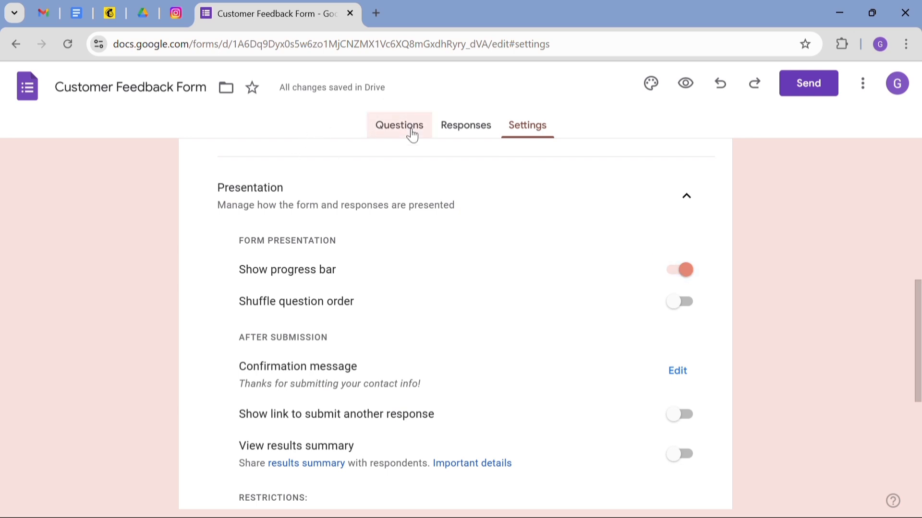
scroll(915, 262, "down", 12)
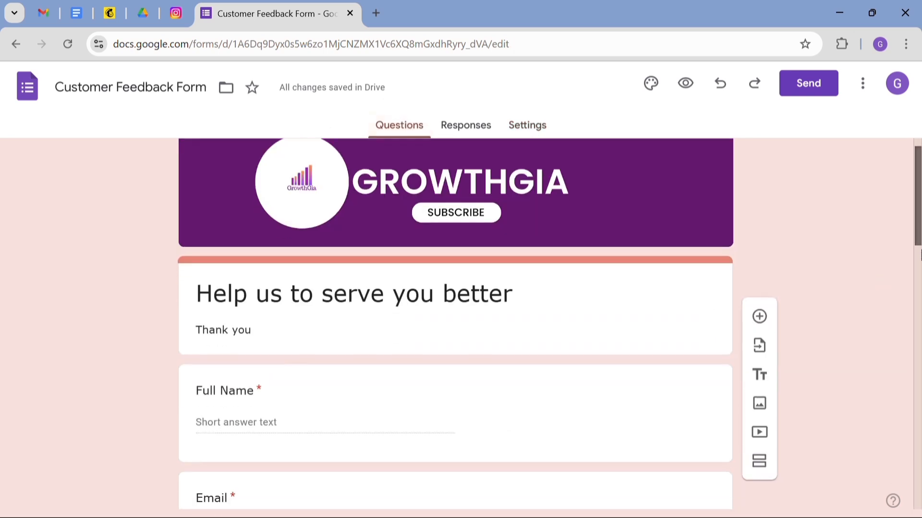
scroll(427, 181, "up", 6)
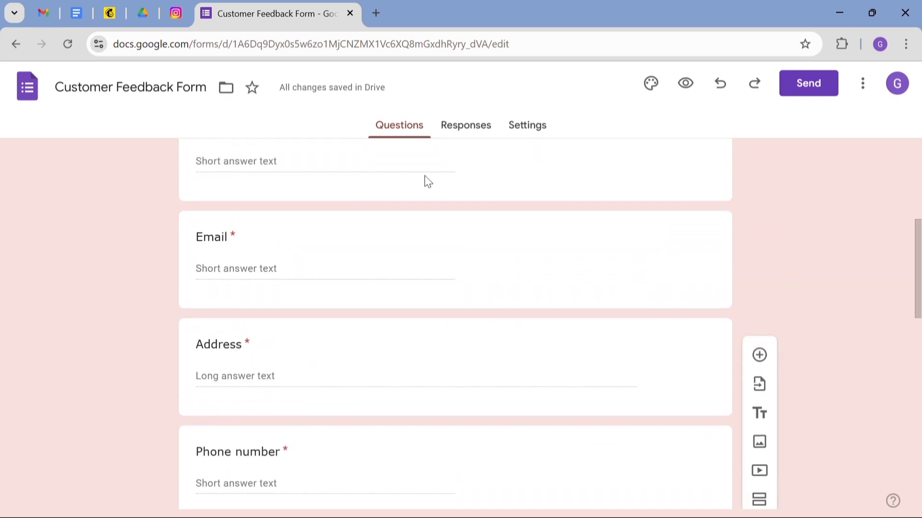
Step: Open the after-submission confirmation message for editing, select its whole text and save it
left_click(528, 126)
left_click_drag(916, 206, 866, 379)
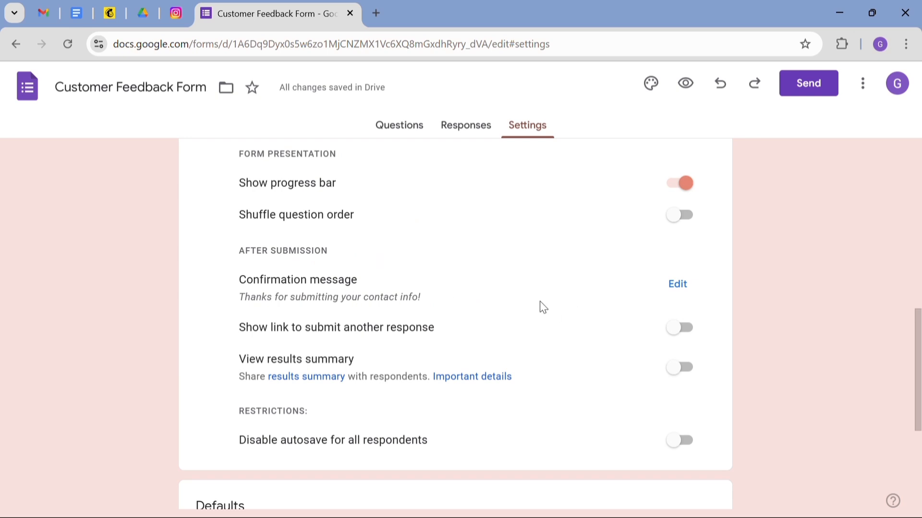
left_click(678, 295)
double_click(369, 292)
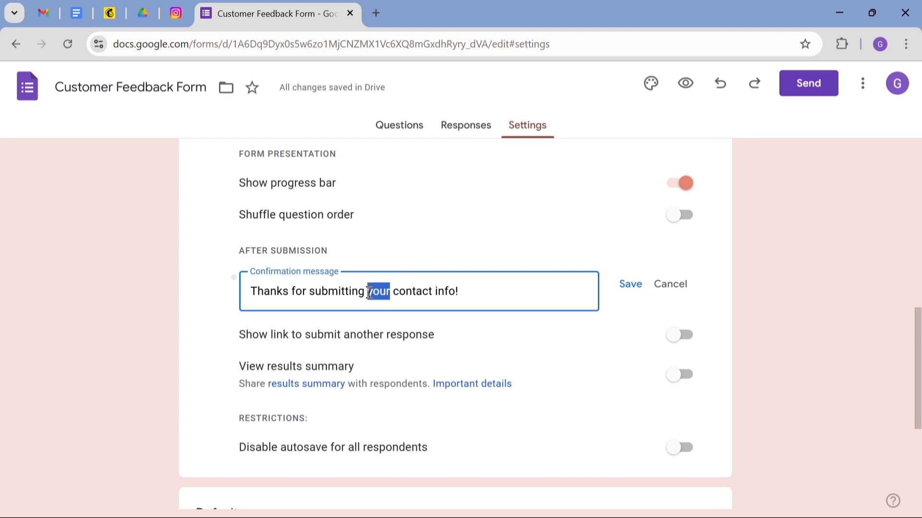
triple_click(369, 292)
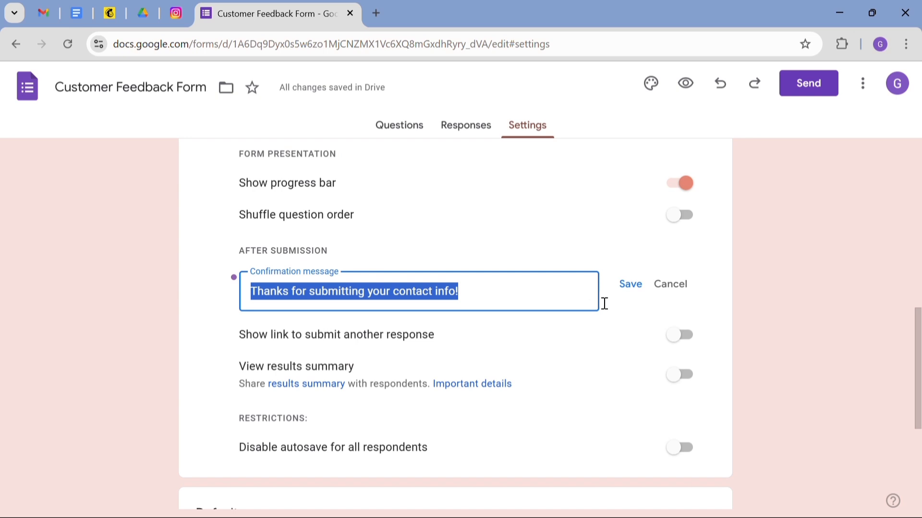
left_click(622, 291)
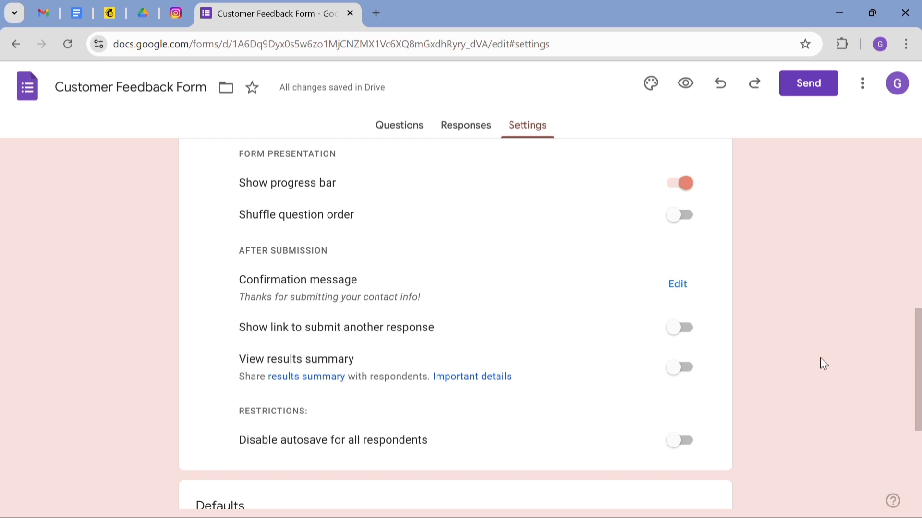
Step: Turn the restriction that disables autosave for all respondents on and back off
left_click_drag(919, 369, 919, 387)
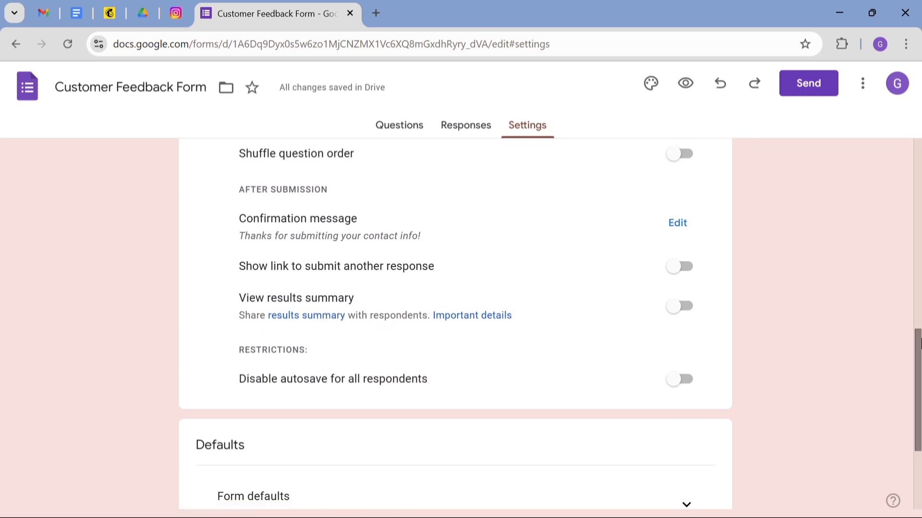
left_click_drag(918, 349, 918, 371)
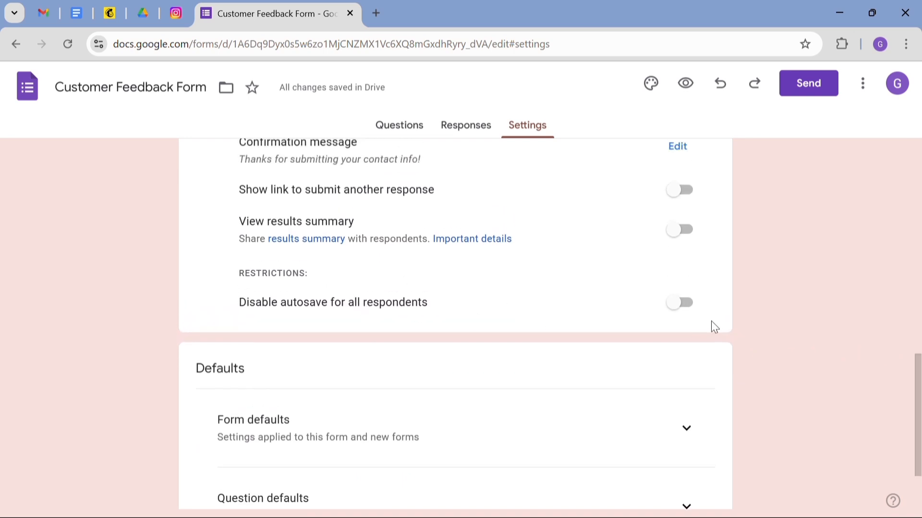
left_click(681, 304)
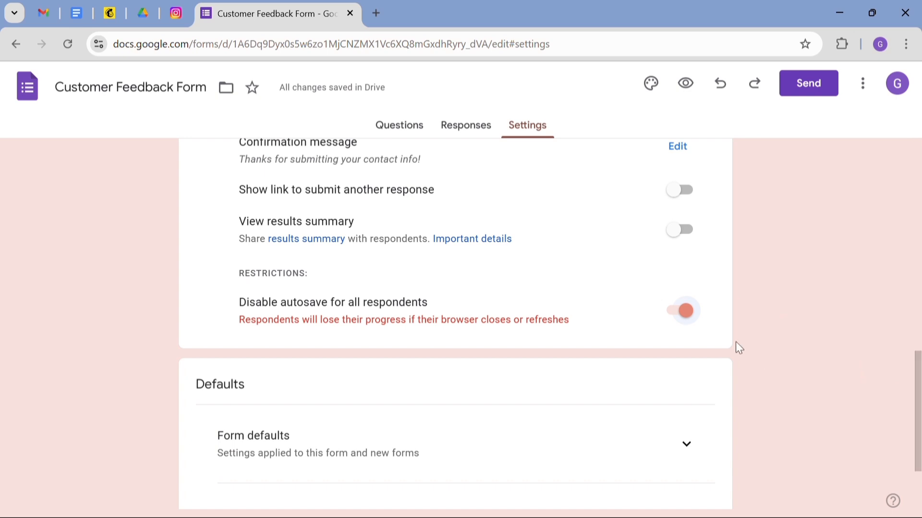
left_click(684, 312)
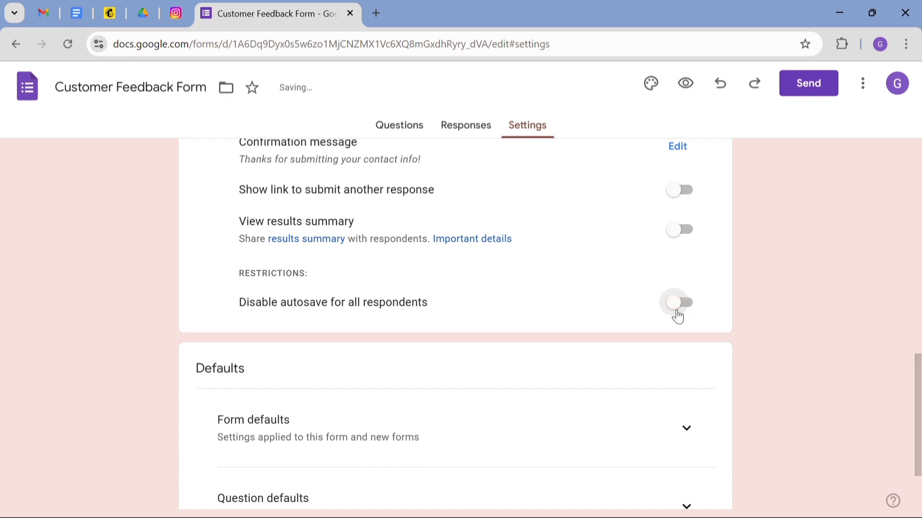
Step: Examine the form defaults and the question defaults in the form's settings
left_click_drag(918, 393, 918, 422)
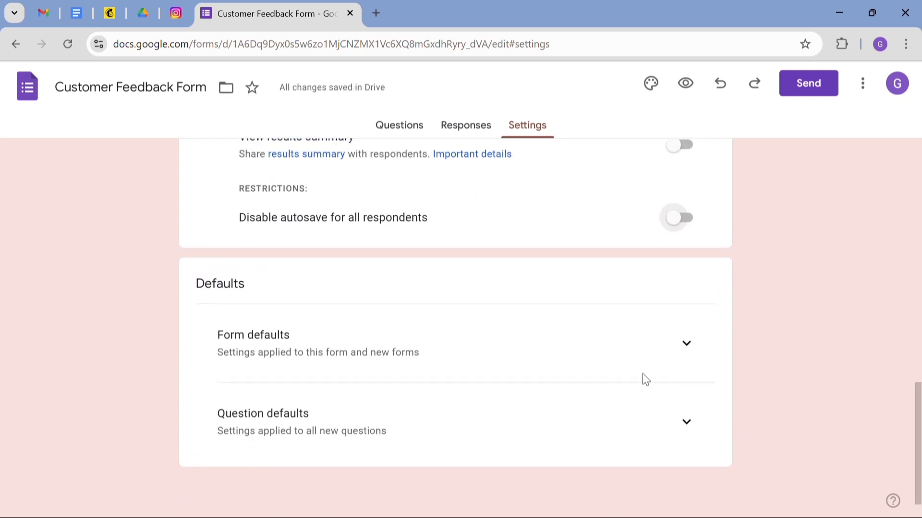
left_click(684, 351)
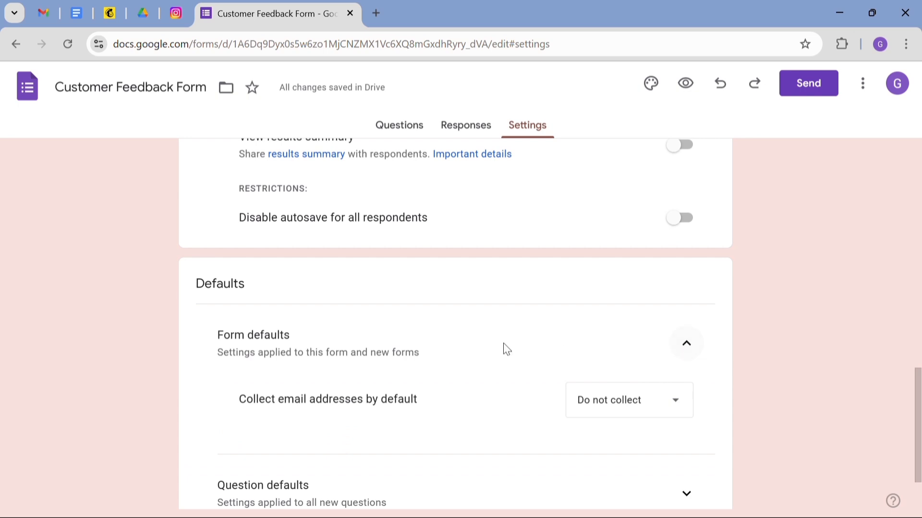
left_click(684, 355)
left_click(688, 427)
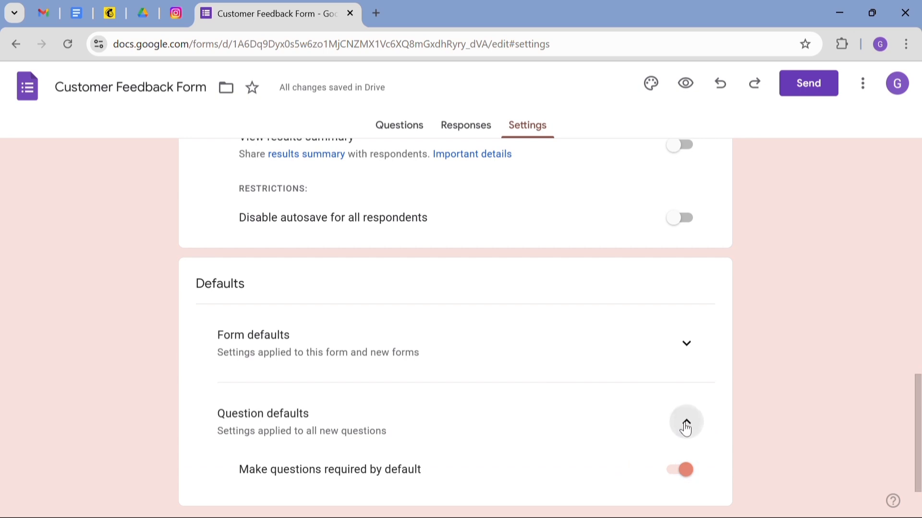
left_click(685, 425)
Step: Review the form's questions, responses and settings pages, and return to the questions
left_click(408, 128)
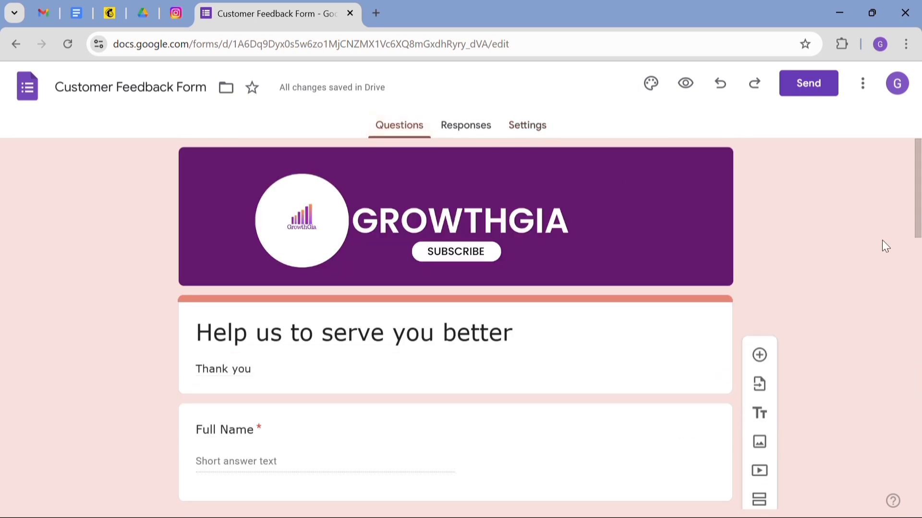
mouse_move(915, 183)
left_mouse_down()
mouse_move(919, 465)
mouse_move(917, 175)
left_mouse_up()
left_click(464, 124)
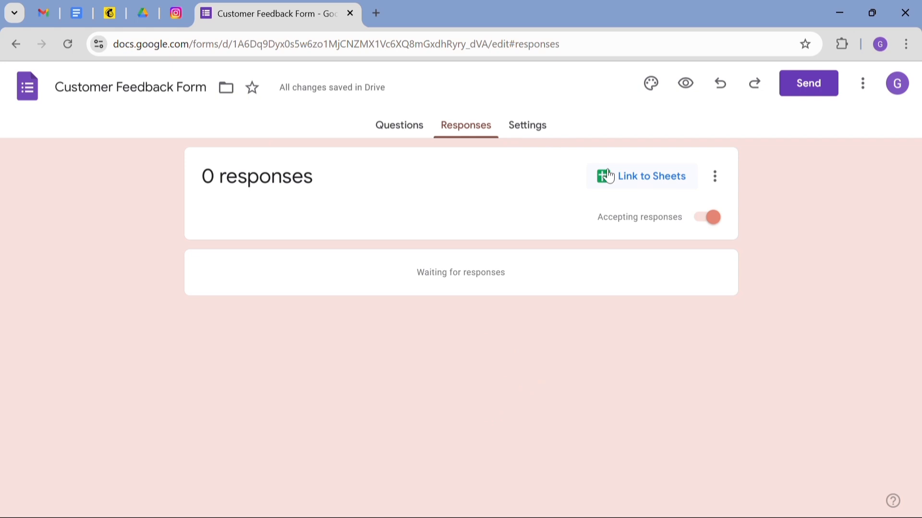
left_click(415, 127)
left_click(446, 134)
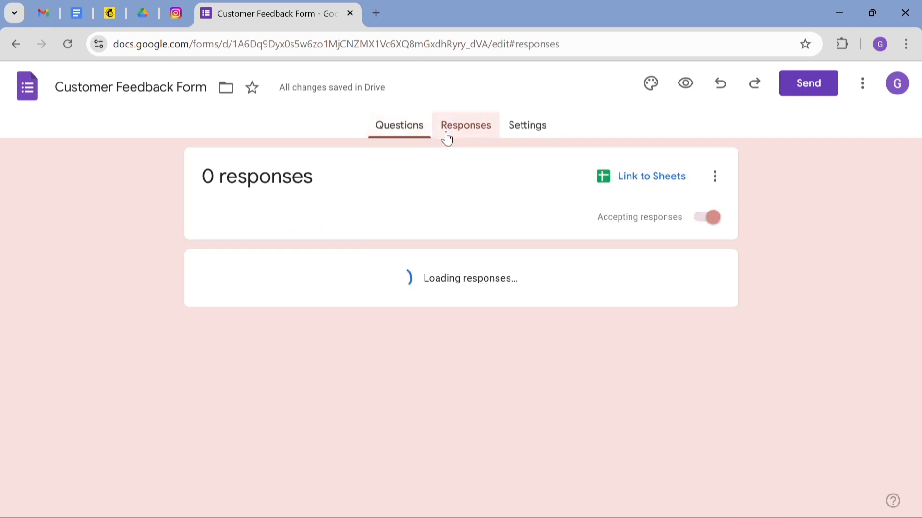
left_click(542, 129)
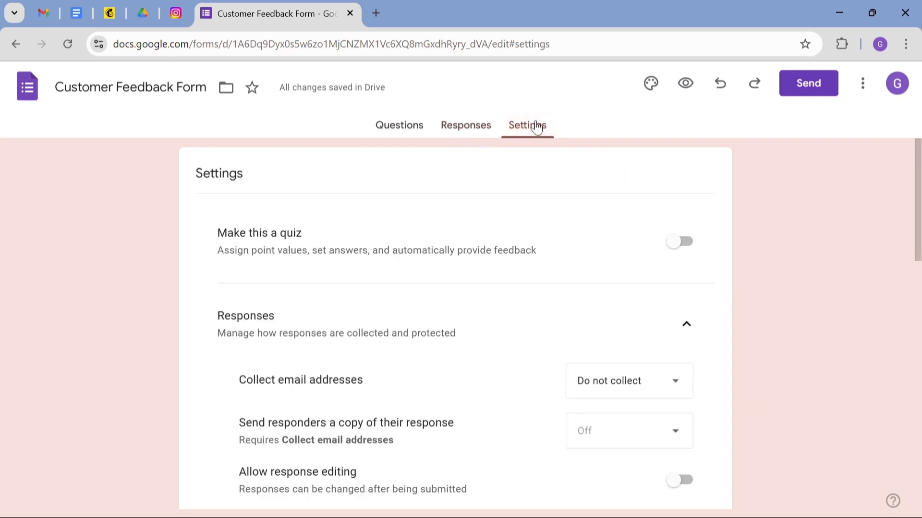
left_click(397, 126)
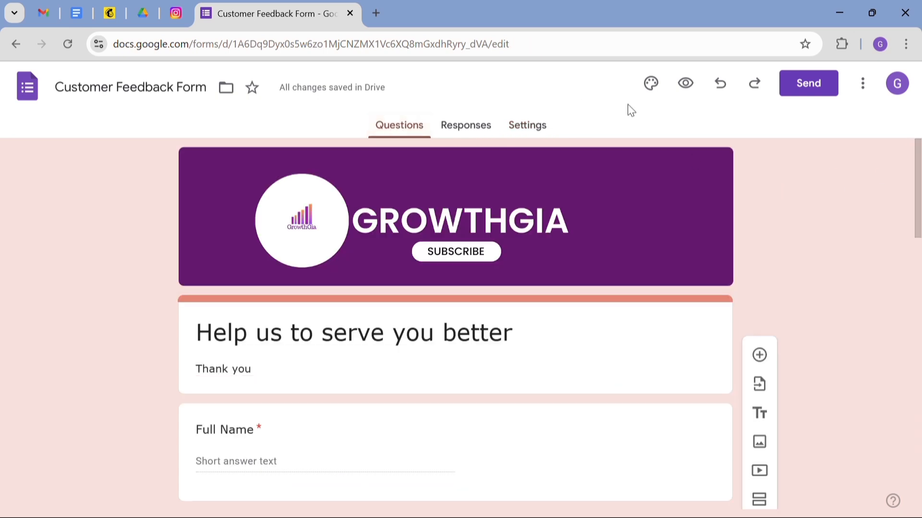
Step: Preview the form as respondents see it, select the preview's full web address, and return to the form editor
left_click(686, 91)
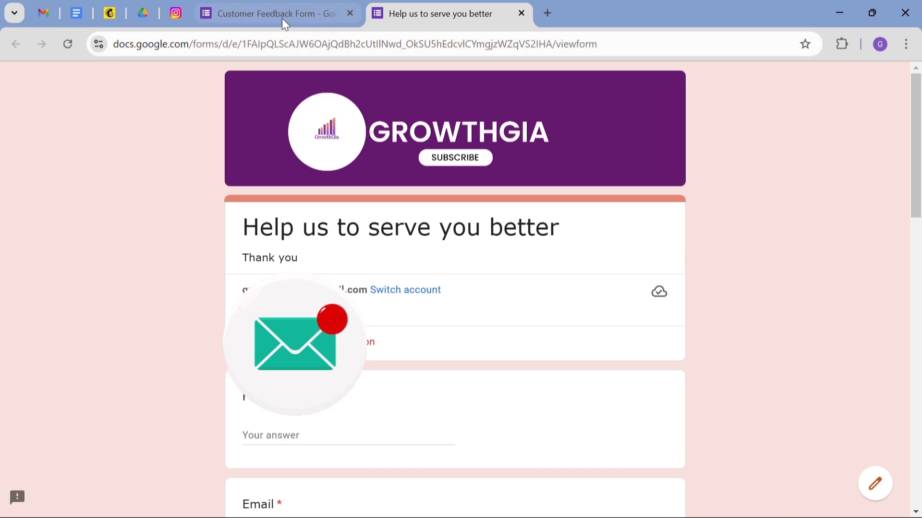
mouse_move(280, 17)
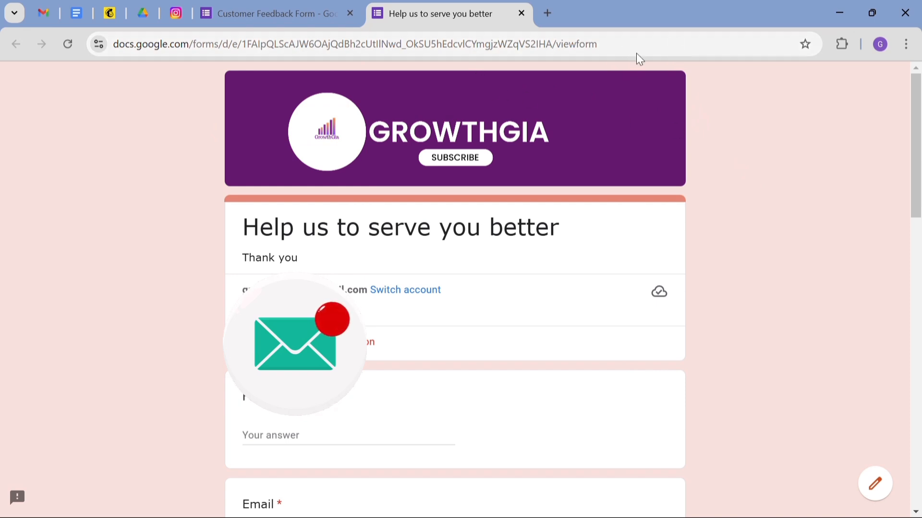
left_click(602, 49)
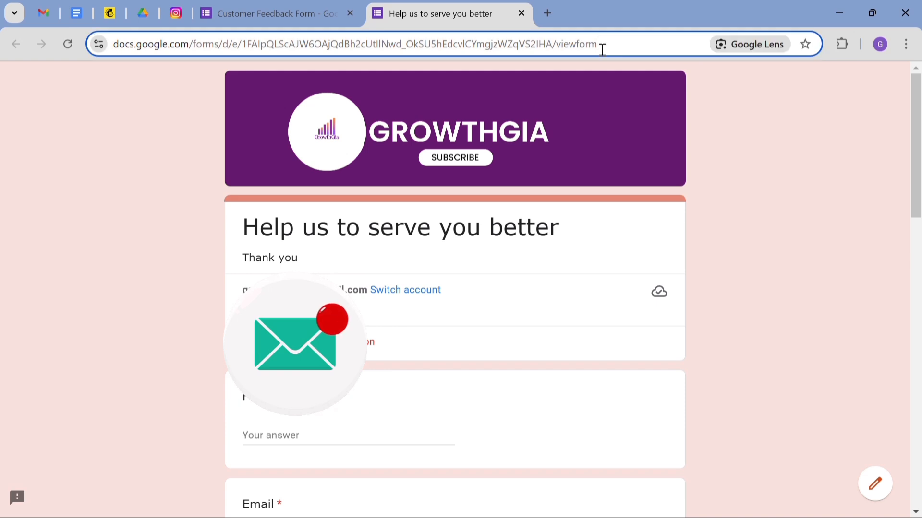
key("ctrl+a")
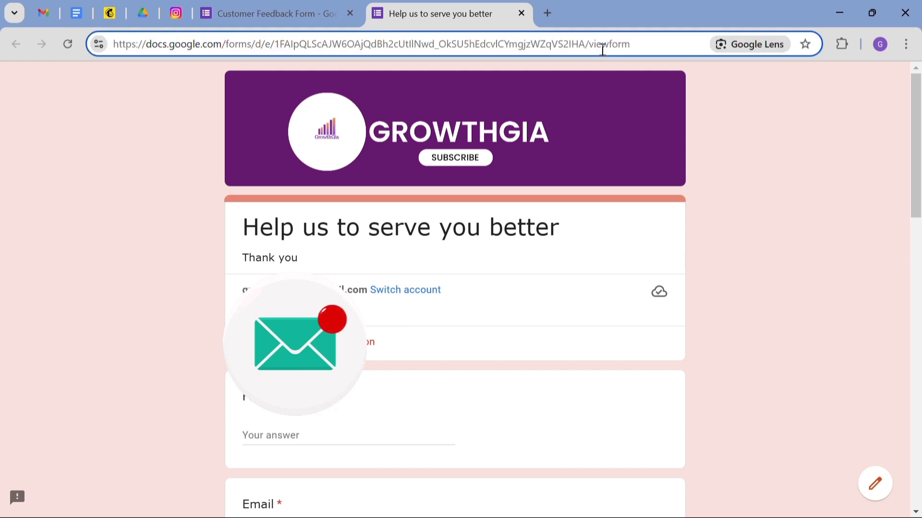
key("ctrl+Page_Up")
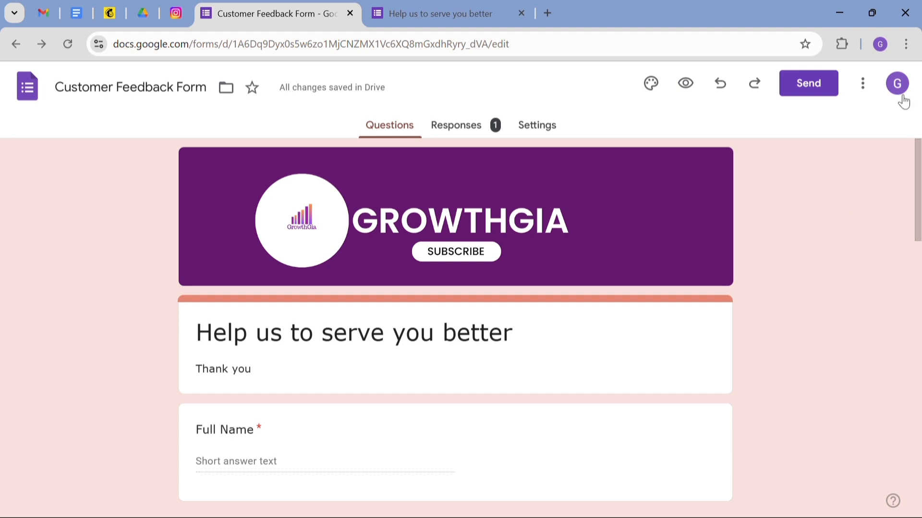
Step: Set up a print of the form limited to the custom page range 1-2, and cancel the print
left_click(862, 83)
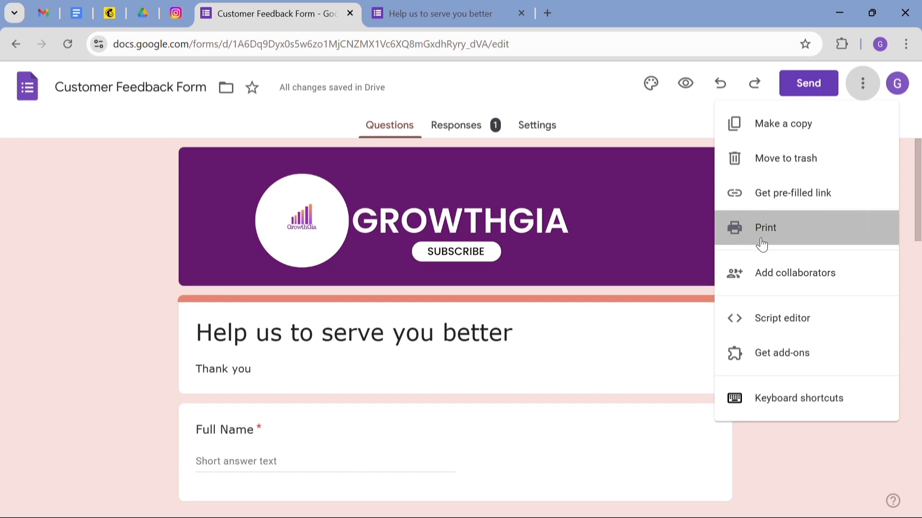
left_click(763, 229)
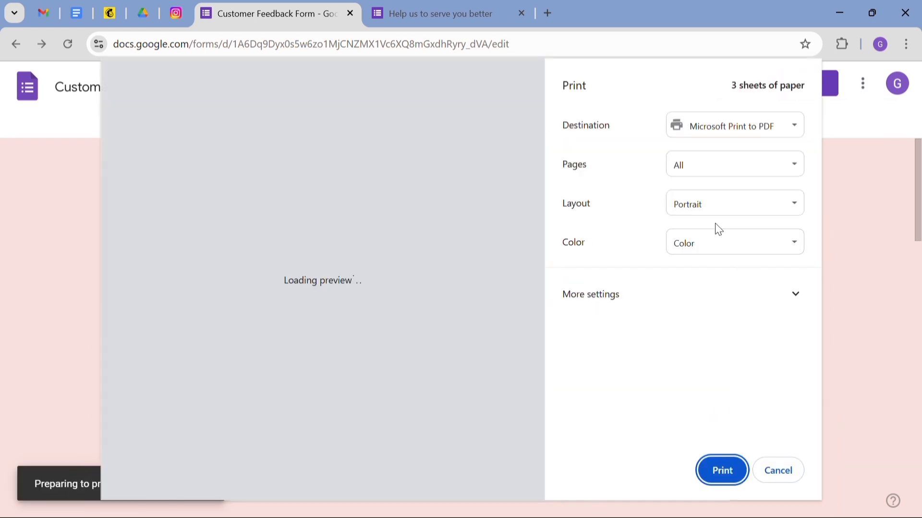
left_click(713, 167)
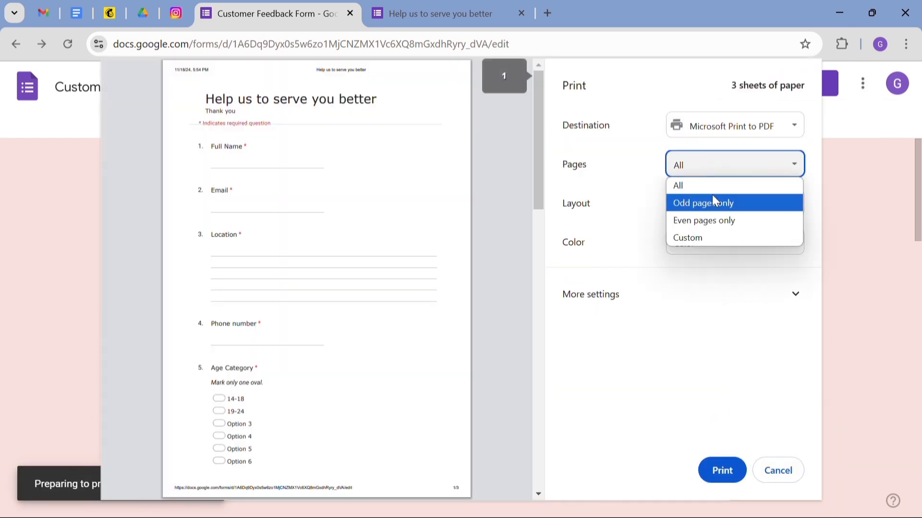
left_click(700, 238)
type("1")
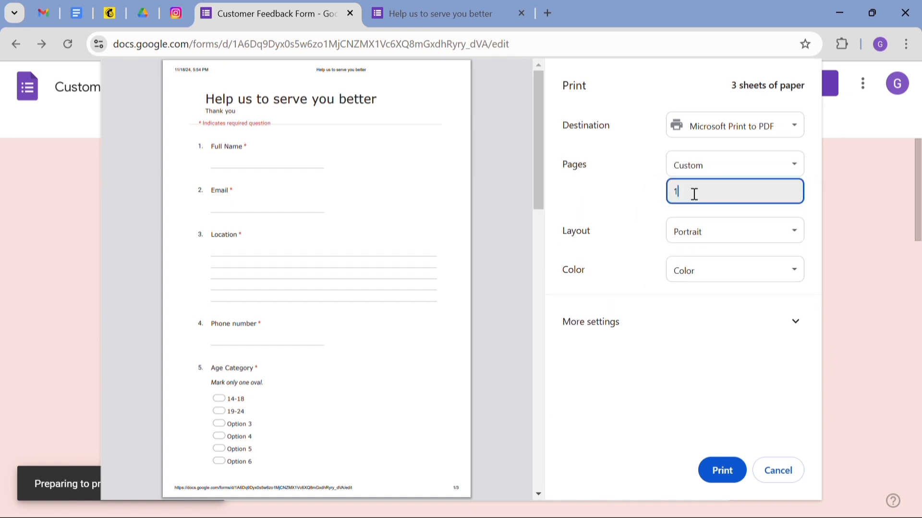
type("-2")
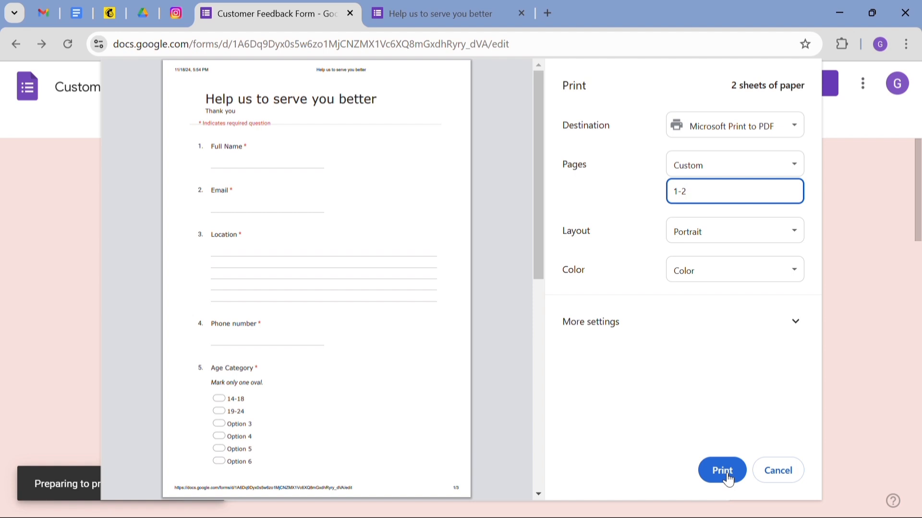
left_click(776, 474)
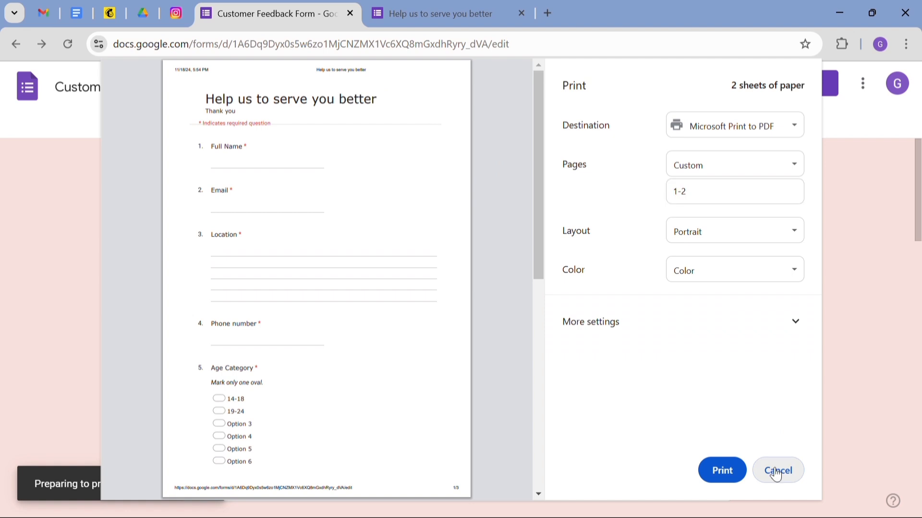